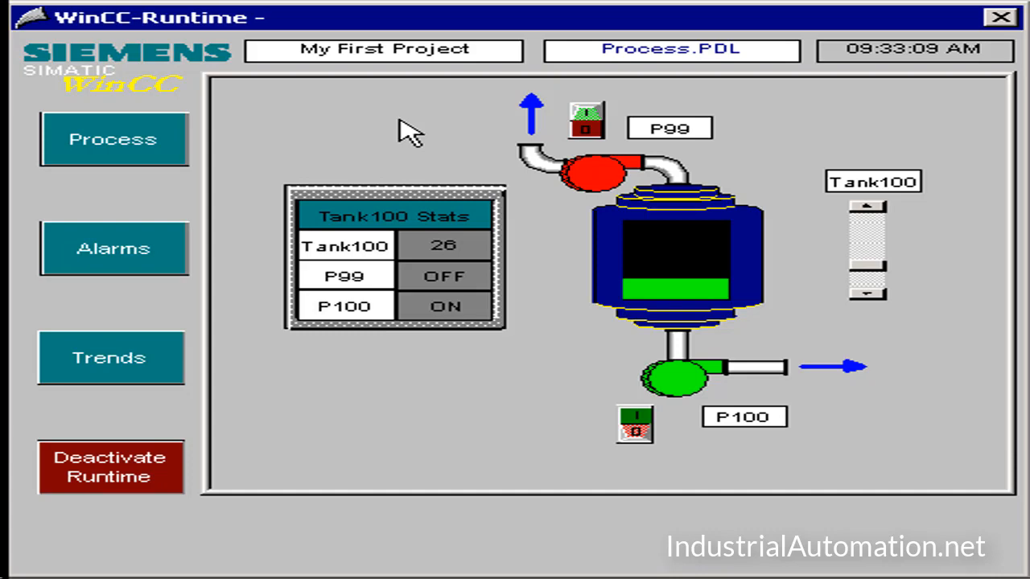
Step: Review the Alarms, Trends and Archives pictures in the running project, and decline deactivating the runtime
{"action": "left_click", "coordinate": [146, 246]}
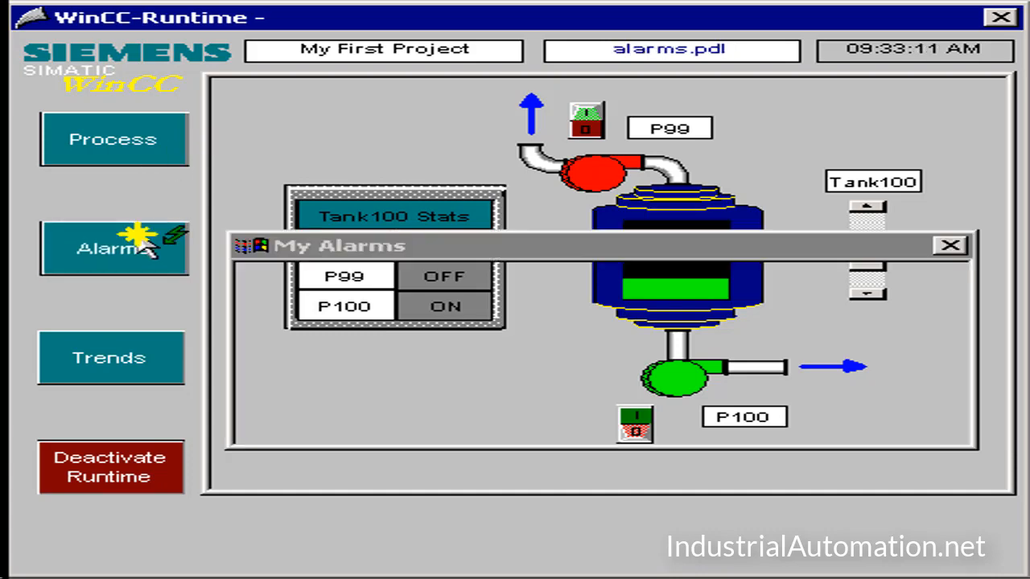
{"action": "left_click", "coordinate": [132, 358]}
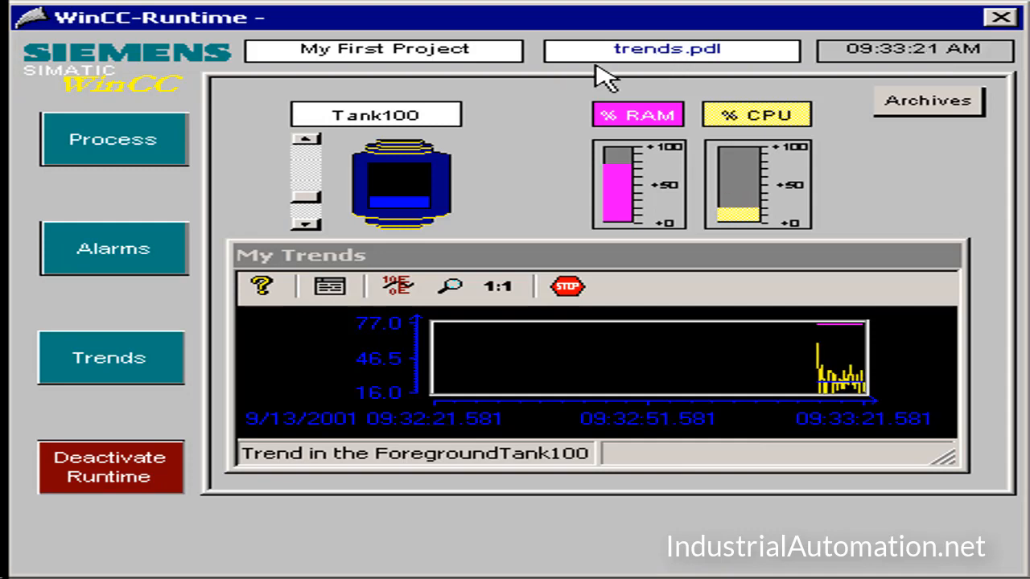
{"action": "left_click", "coordinate": [140, 271]}
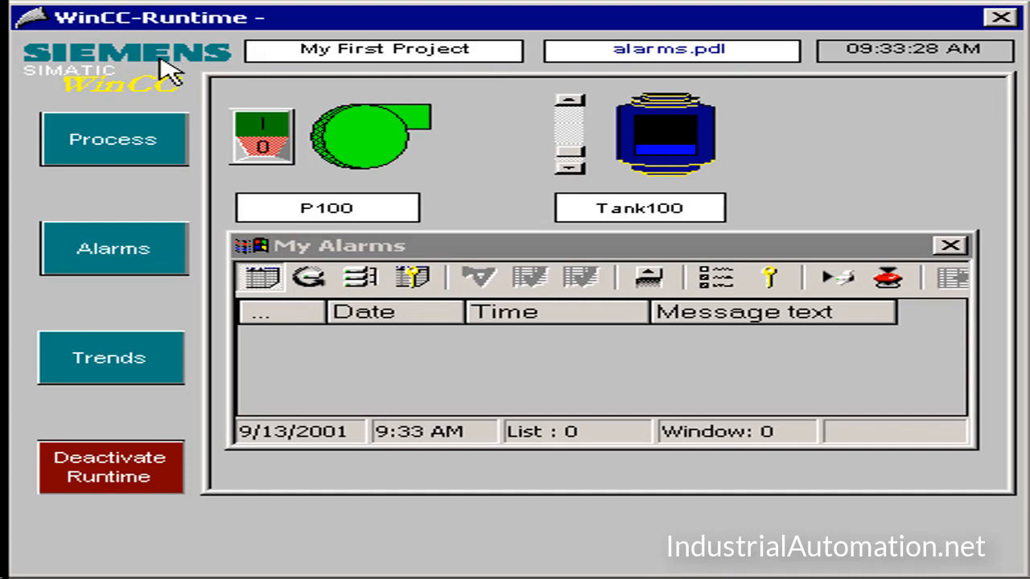
{"action": "left_click", "coordinate": [95, 370]}
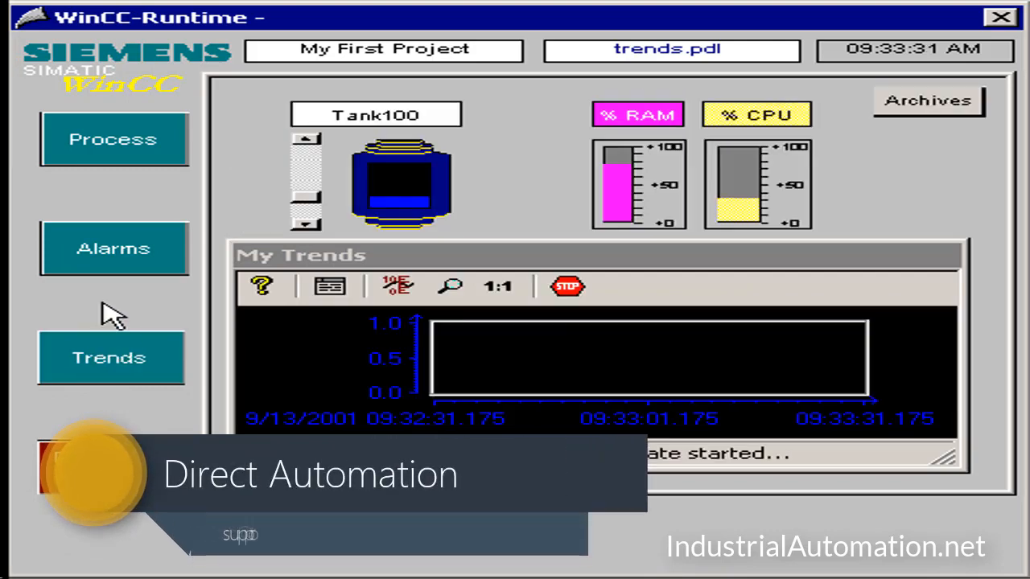
{"action": "left_click", "coordinate": [959, 113]}
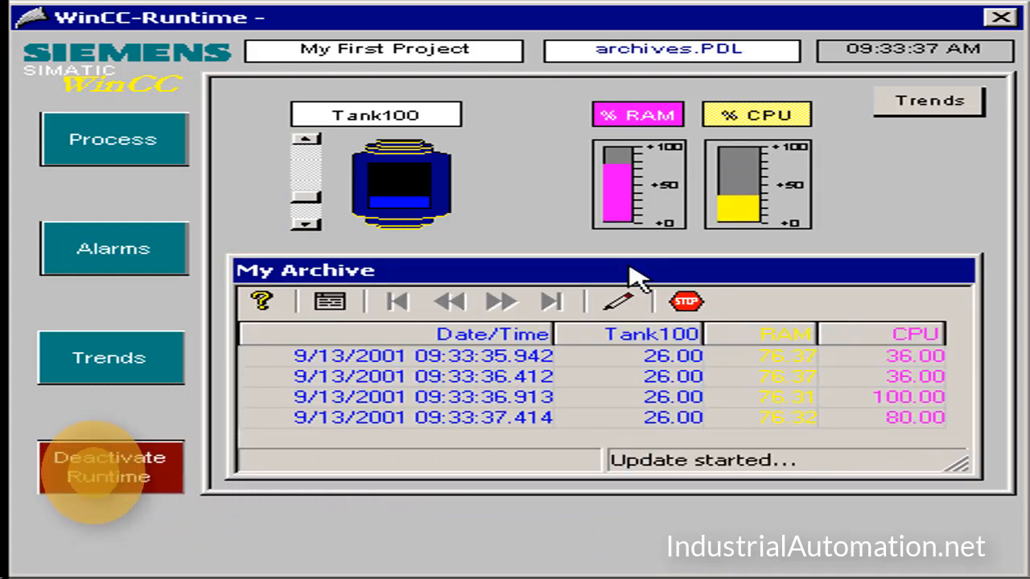
{"action": "left_click", "coordinate": [934, 102]}
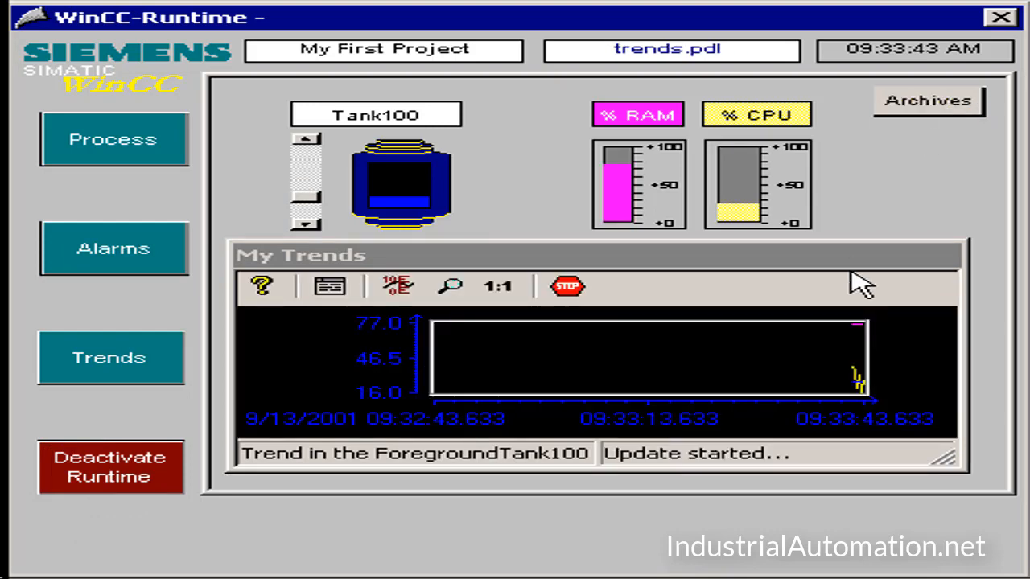
{"action": "left_click", "coordinate": [72, 487]}
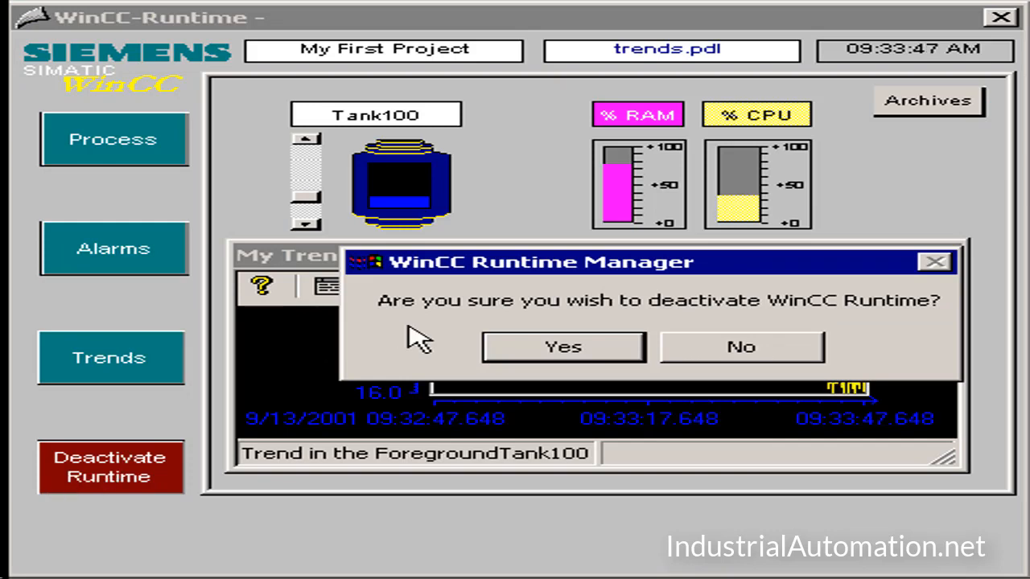
{"action": "left_click", "coordinate": [756, 354]}
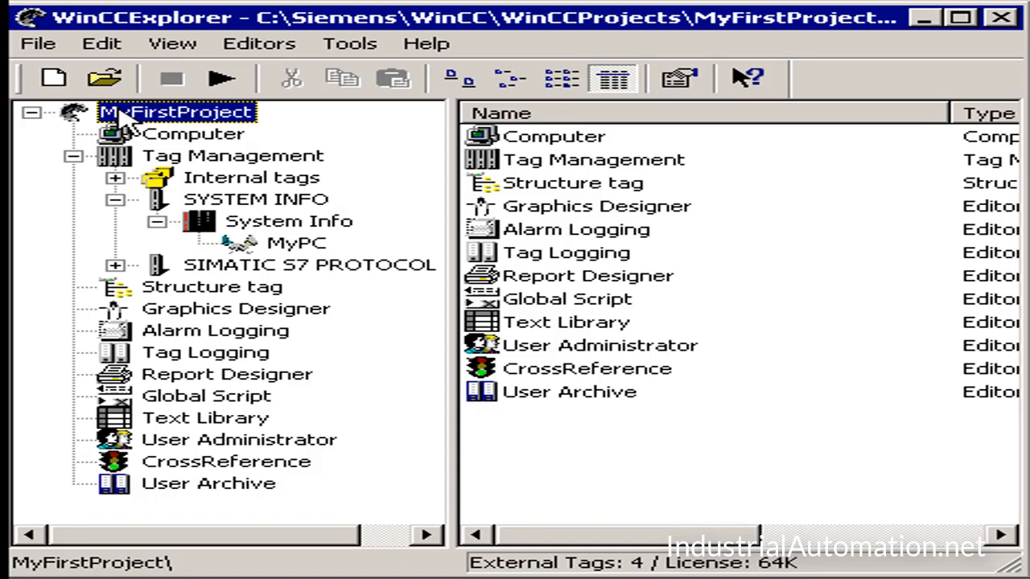
Step: Open the Main.pdl picture of MyFirstProject for editing in Graphics Designer
{"action": "left_click", "coordinate": [305, 312]}
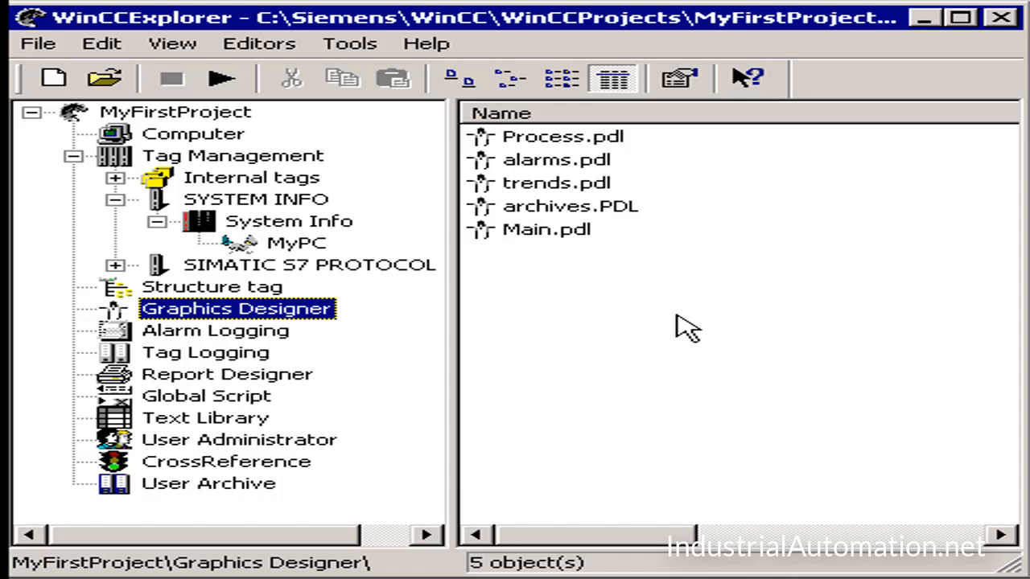
{"action": "left_click", "coordinate": [586, 233]}
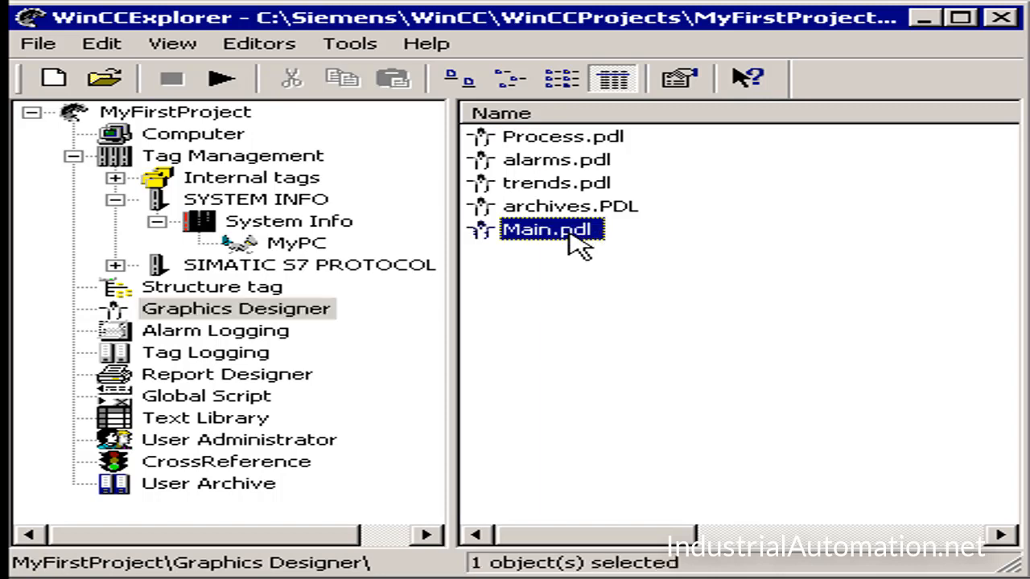
{"action": "right_click", "coordinate": [578, 245]}
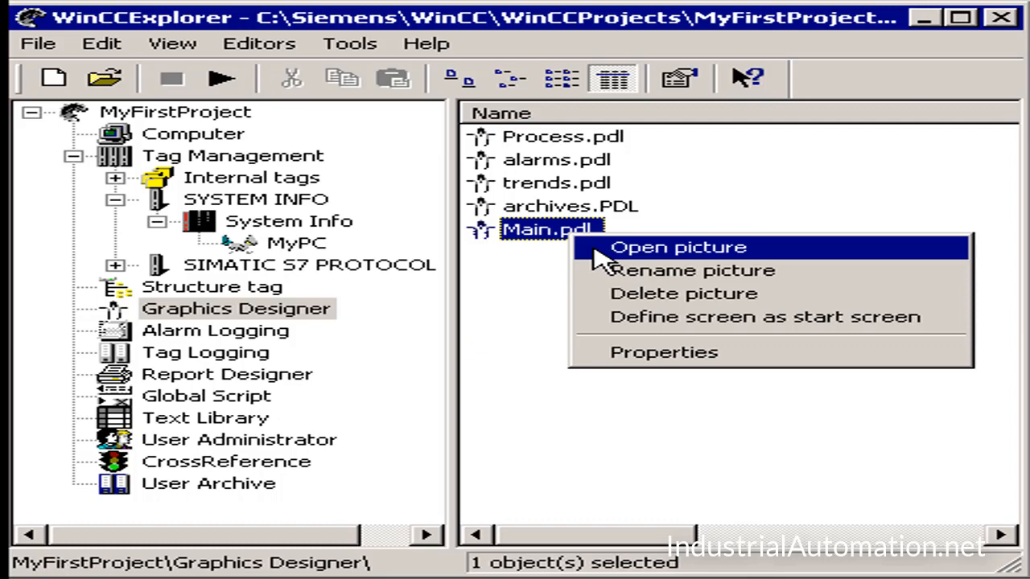
{"action": "left_click", "coordinate": [601, 249]}
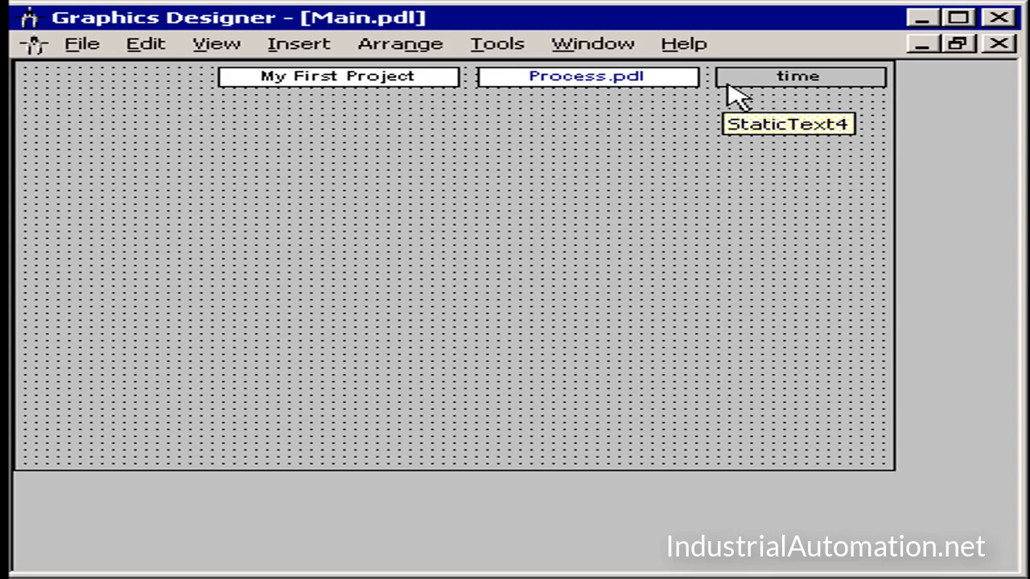
Step: Examine the font properties of the time text field, including how its Text attribute is made dynamic
{"action": "right_click", "coordinate": [765, 83]}
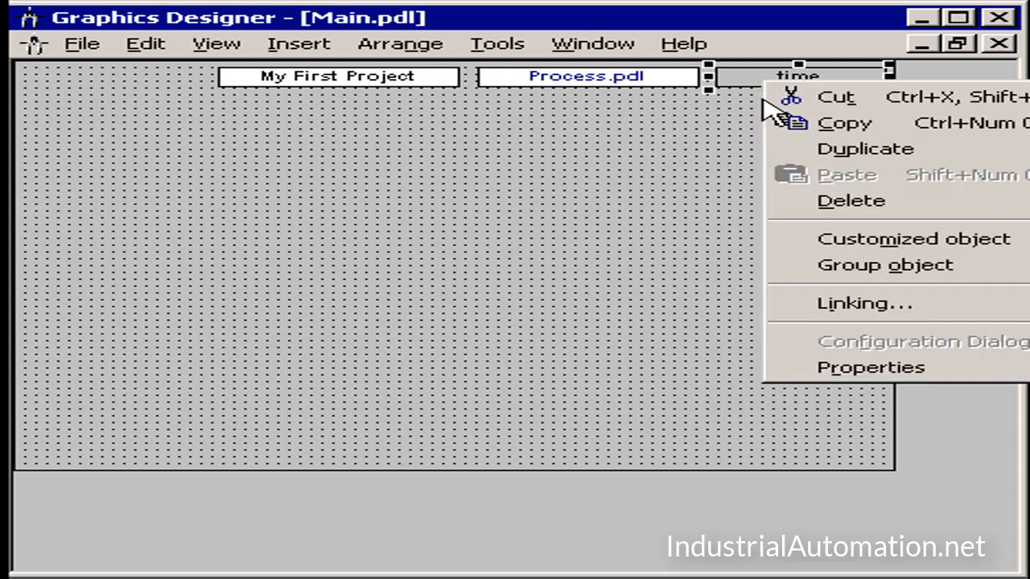
{"action": "left_click", "coordinate": [820, 369]}
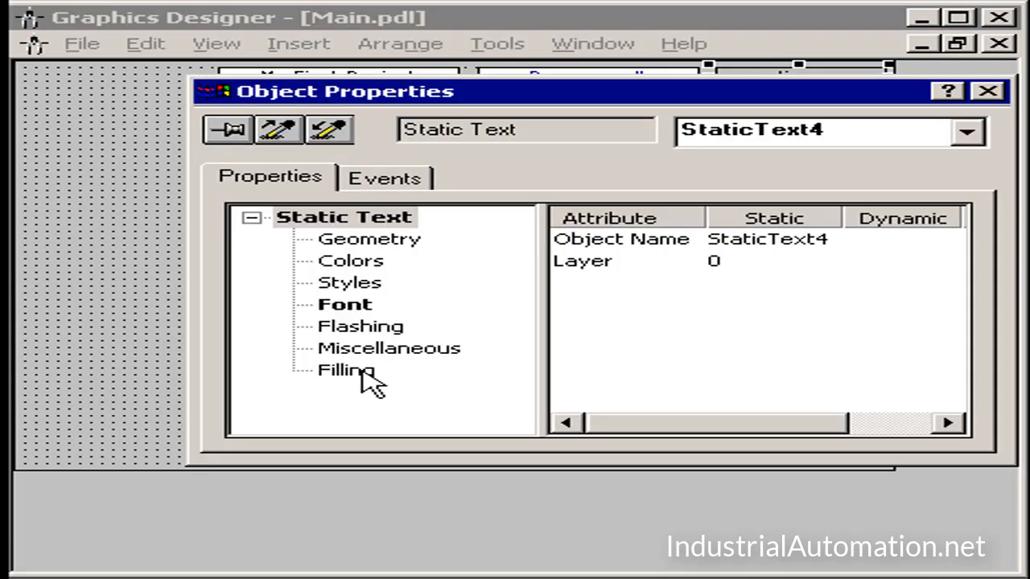
{"action": "left_click", "coordinate": [345, 305]}
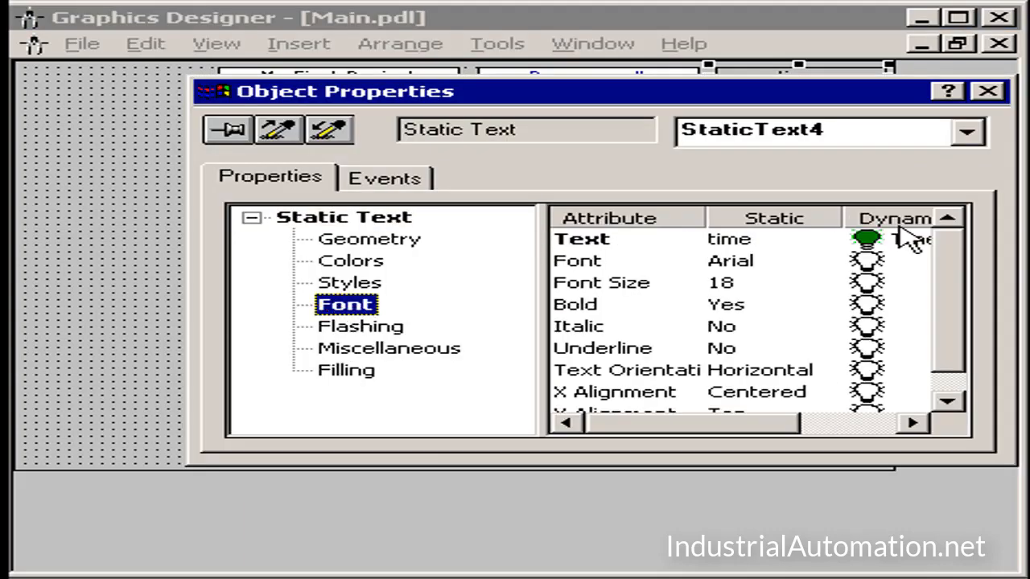
{"action": "left_click_drag", "start_coordinate": [842, 219], "coordinate": [802, 218]}
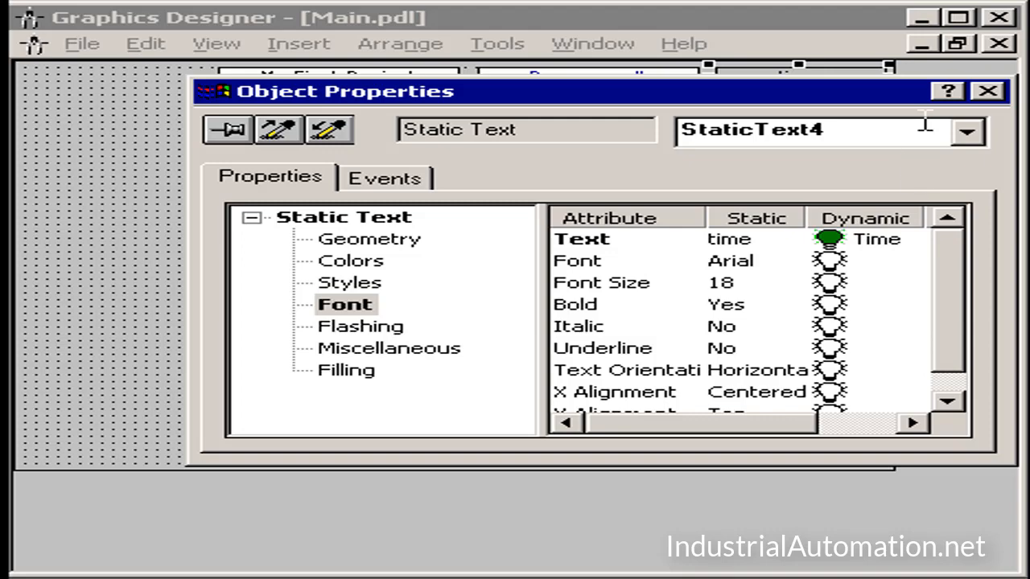
{"action": "left_click", "coordinate": [987, 92]}
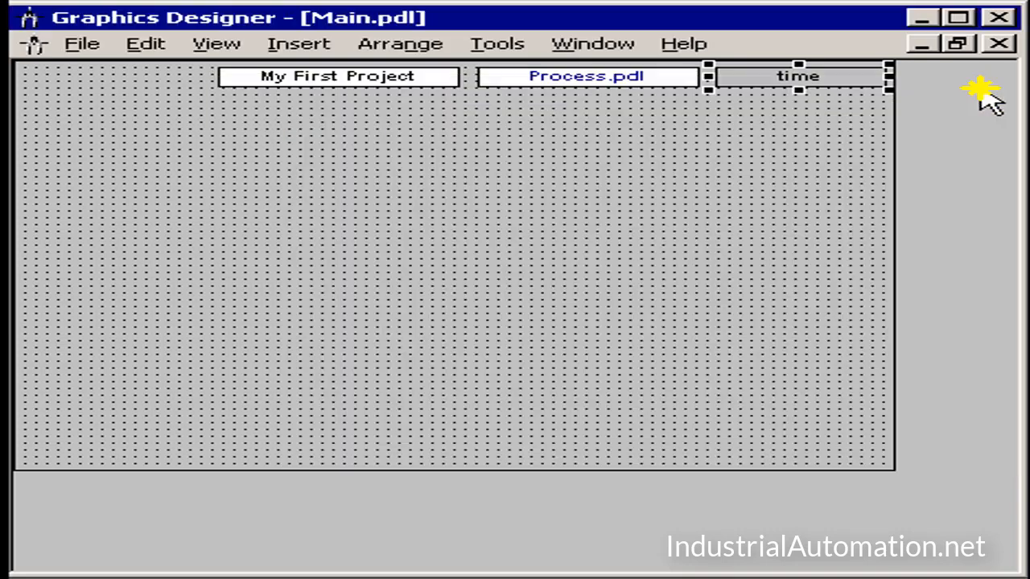
Step: Place the Siemens WinCC logo from the Global Library's Displays text fields in the picture's upper-left corner and shrink it clear of the project title
{"action": "left_click", "coordinate": [211, 45]}
{"action": "left_click", "coordinate": [215, 100]}
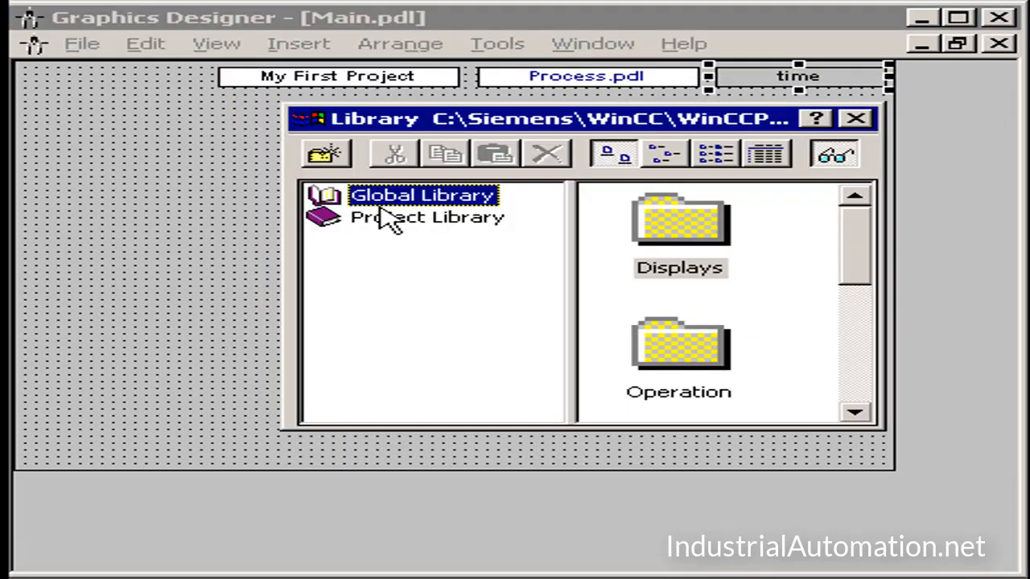
{"action": "double_click", "coordinate": [354, 195]}
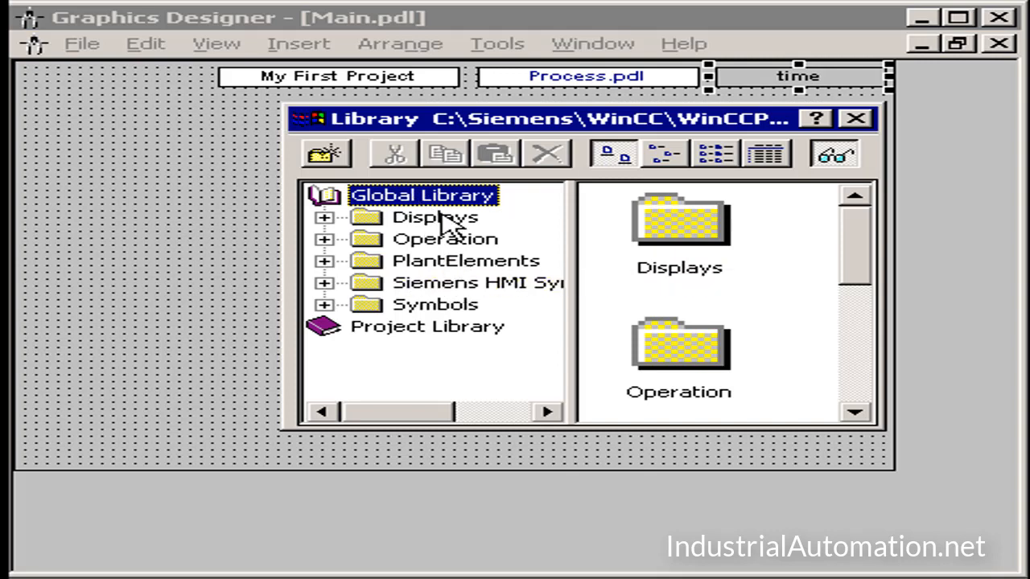
{"action": "double_click", "coordinate": [442, 218]}
{"action": "left_click", "coordinate": [454, 305]}
{"action": "left_click", "coordinate": [678, 208]}
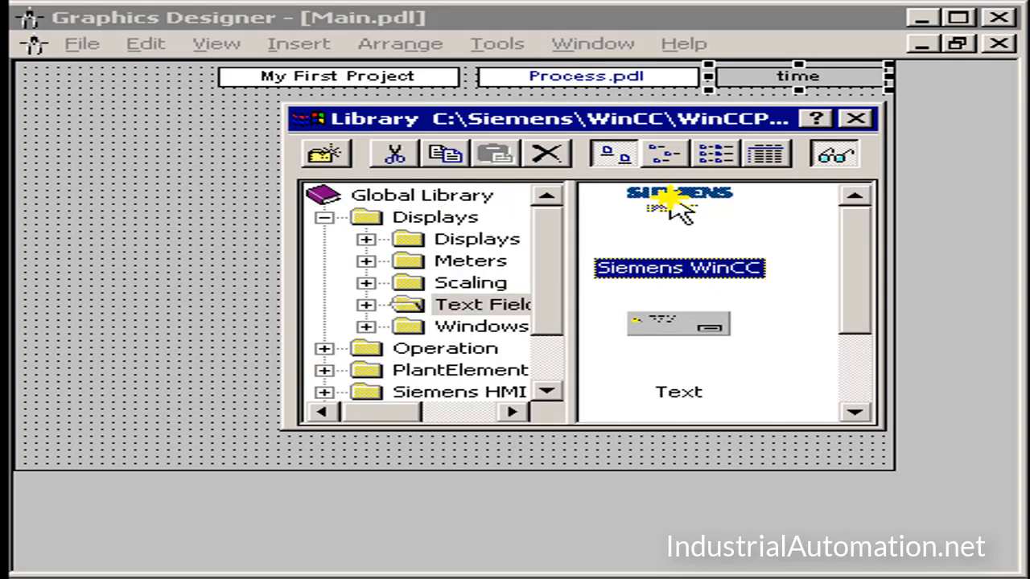
{"action": "left_click_drag", "start_coordinate": [676, 205], "coordinate": [40, 88]}
{"action": "left_click", "coordinate": [856, 119]}
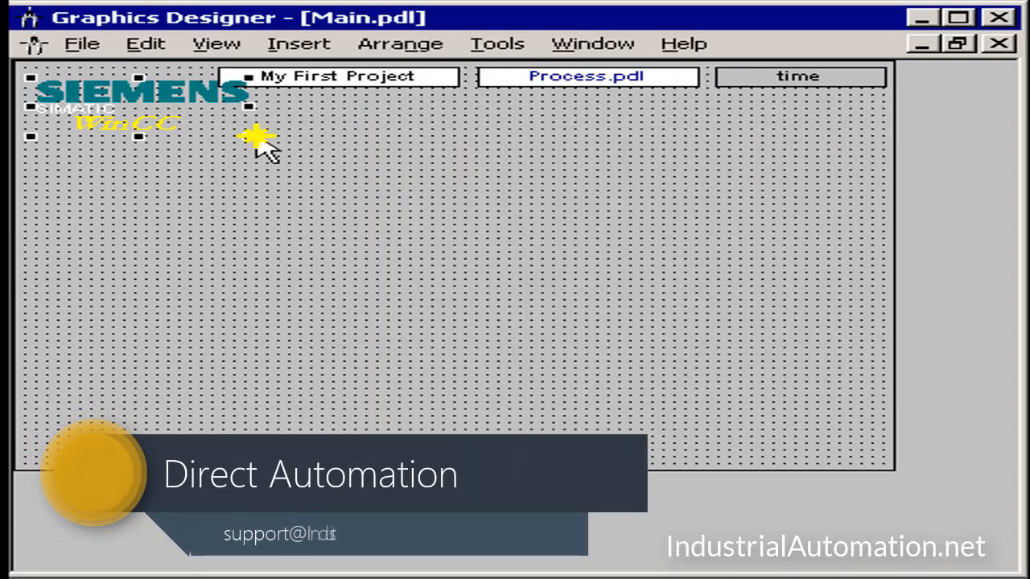
{"action": "left_click_drag", "start_coordinate": [249, 135], "coordinate": [147, 99]}
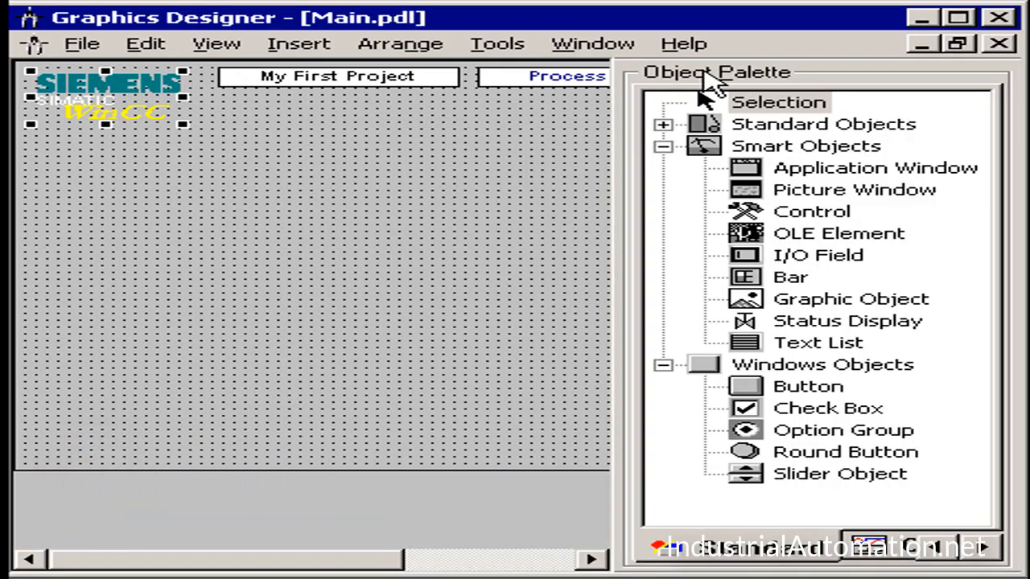
Step: Draw a picture window below the header fields, starting to the right of the logo
{"action": "left_click", "coordinate": [854, 193]}
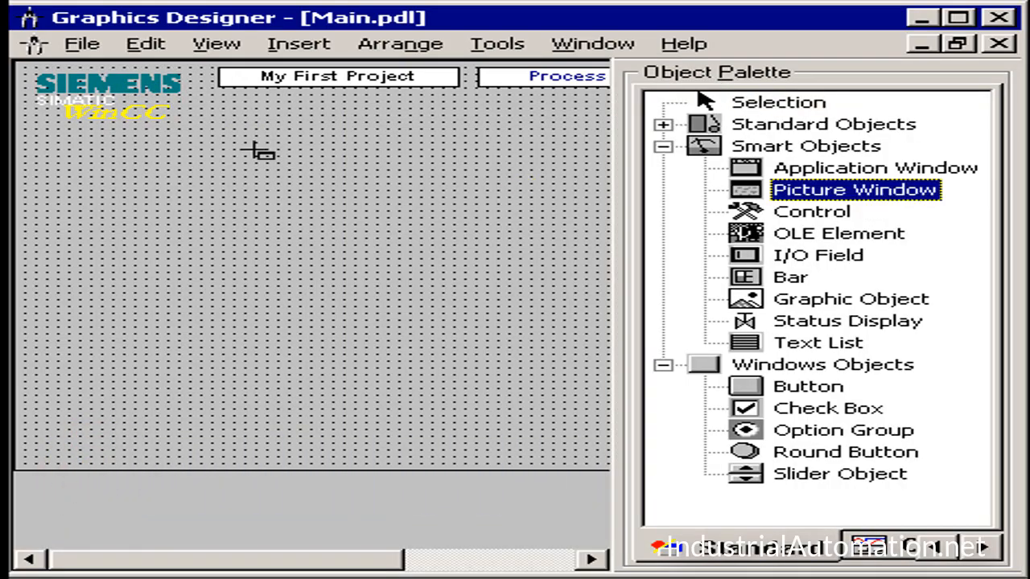
{"action": "left_click_drag", "start_coordinate": [207, 112], "coordinate": [619, 432]}
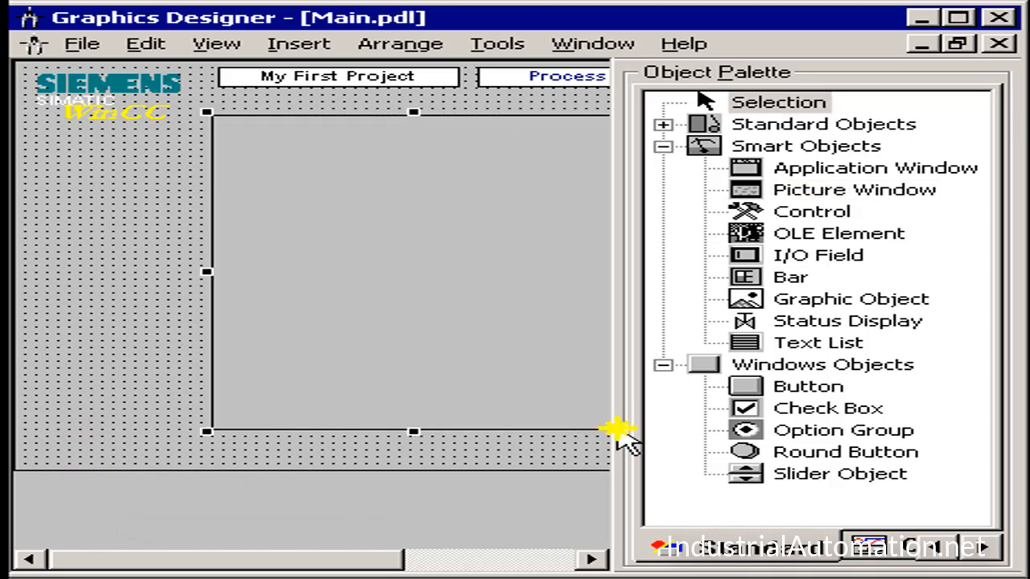
Step: Add a button labelled Process below the logo, beside the picture window
{"action": "left_click", "coordinate": [810, 388]}
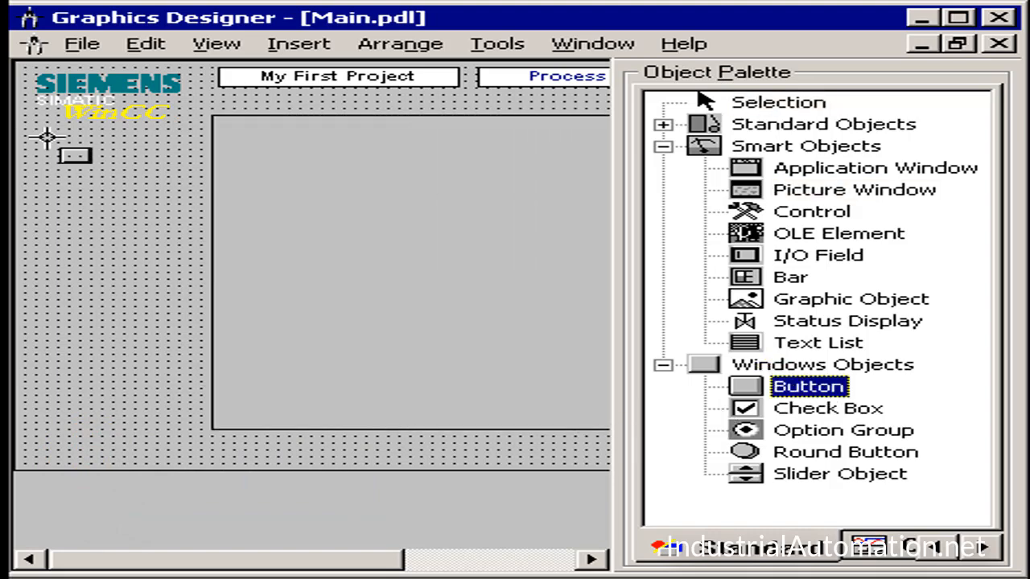
{"action": "left_click_drag", "start_coordinate": [45, 140], "coordinate": [200, 193]}
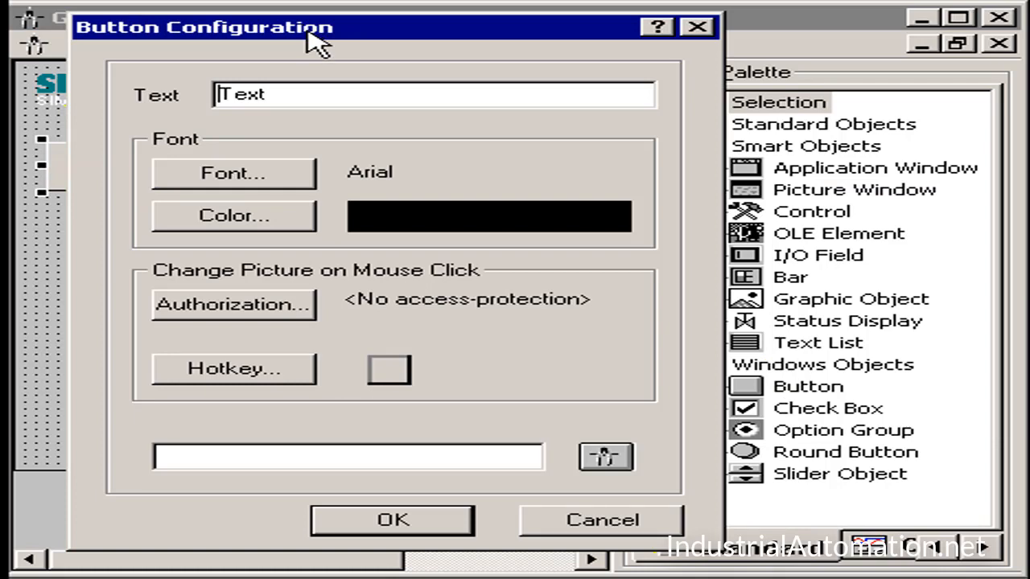
{"action": "double_click", "coordinate": [304, 91]}
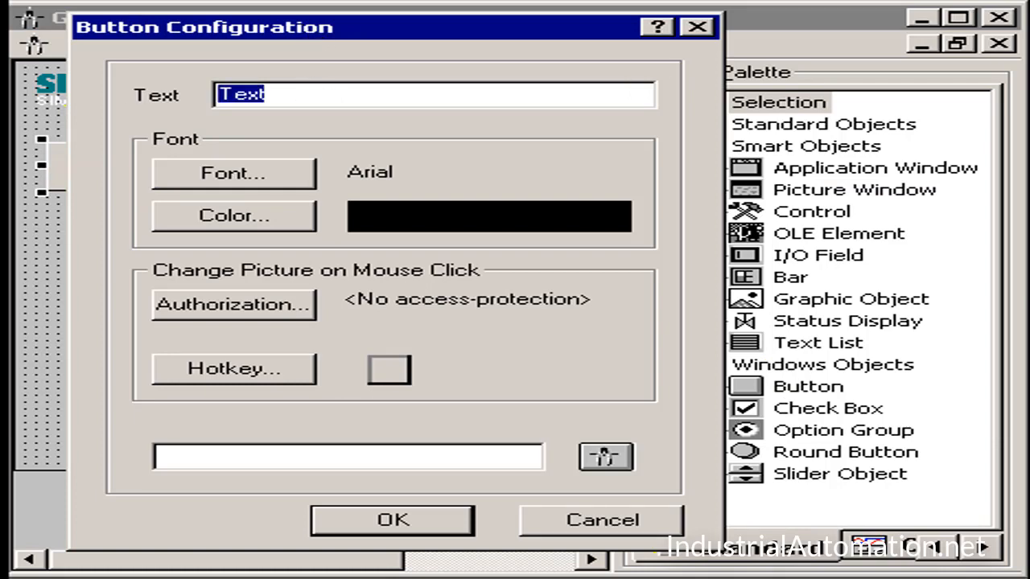
{"action": "type", "text": "Process"}
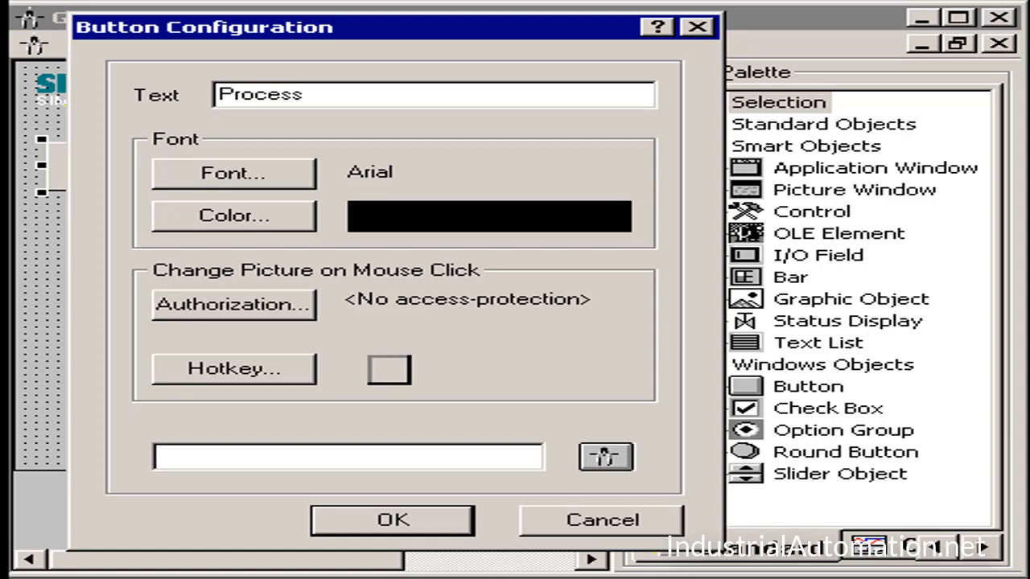
{"action": "left_click", "coordinate": [374, 524]}
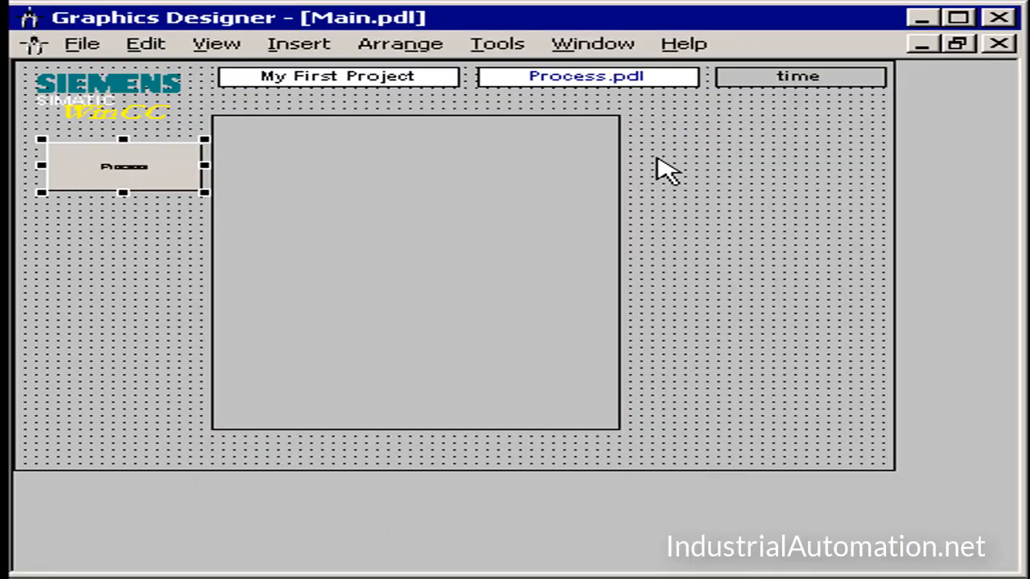
Step: Move the picture window up just under the header fields and enlarge it to nearly the picture's lower-right corner
{"action": "left_click", "coordinate": [430, 199]}
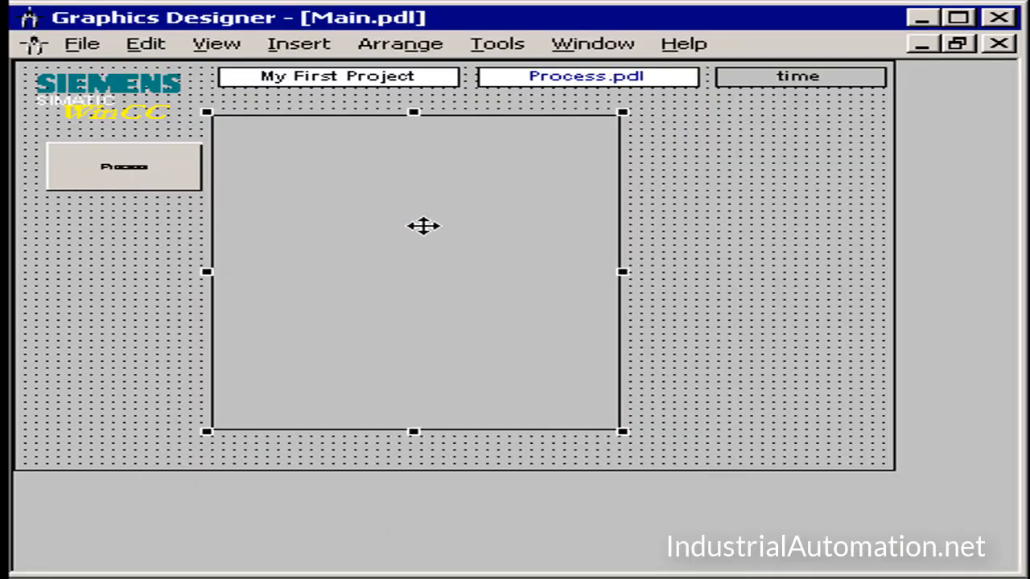
{"action": "left_click_drag", "start_coordinate": [423, 226], "coordinate": [428, 203]}
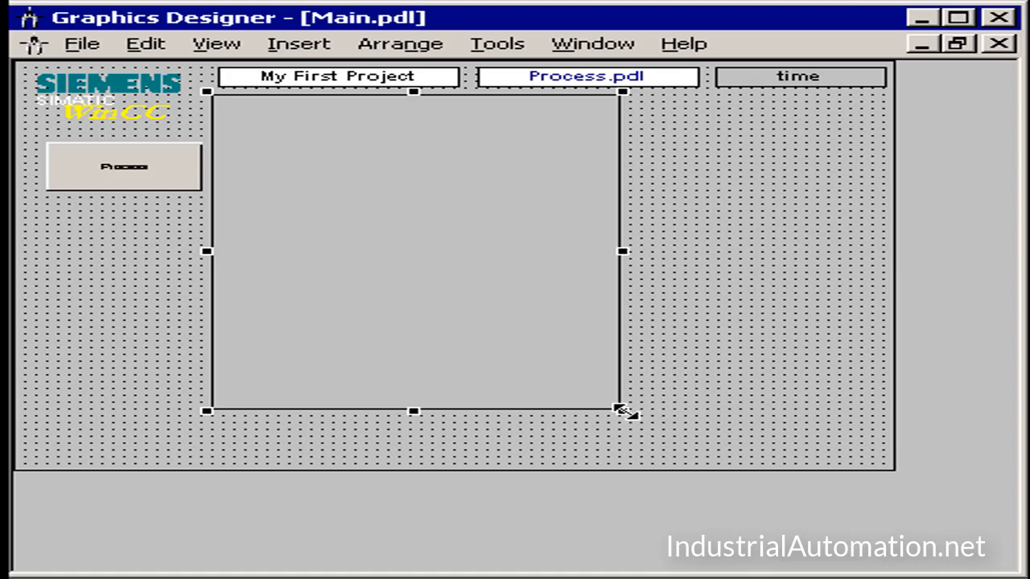
{"action": "left_click_drag", "start_coordinate": [622, 411], "coordinate": [876, 456]}
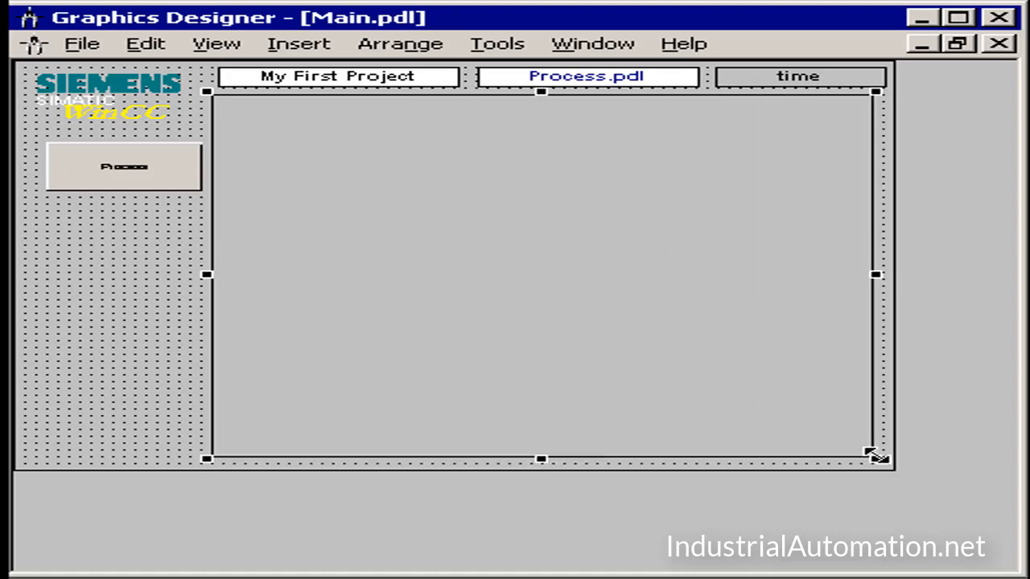
Step: Set the picture window's Adapt Picture attribute to Yes in its miscellaneous properties
{"action": "right_click", "coordinate": [394, 193]}
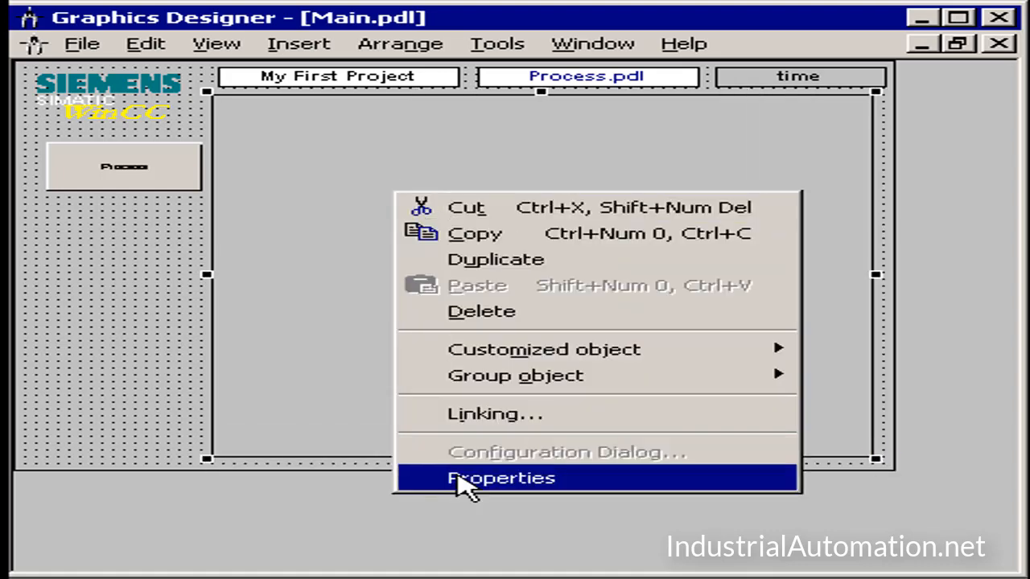
{"action": "left_click", "coordinate": [465, 479]}
{"action": "left_click", "coordinate": [378, 262]}
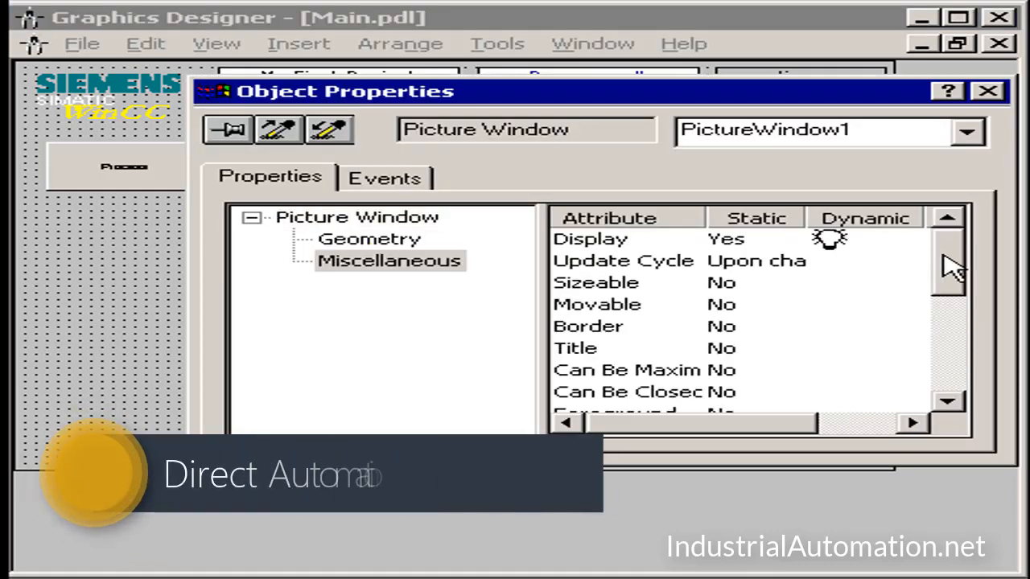
{"action": "left_click_drag", "start_coordinate": [942, 260], "coordinate": [960, 357]}
{"action": "double_click", "coordinate": [602, 260]}
{"action": "double_click", "coordinate": [590, 285]}
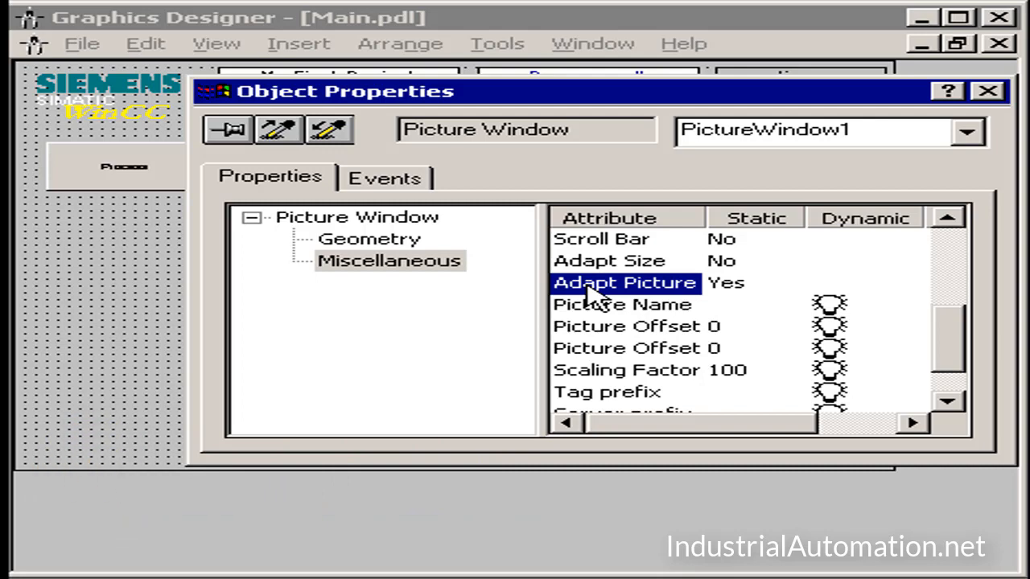
Step: Assign Process.pdl as the picture window's Picture Name and close its properties
{"action": "double_click", "coordinate": [586, 305]}
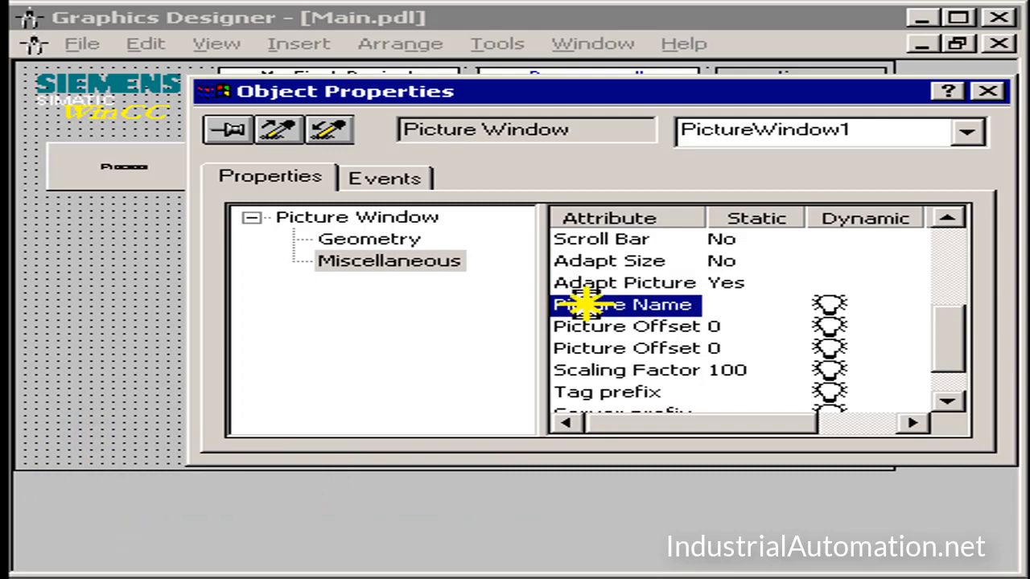
{"action": "left_click", "coordinate": [492, 193]}
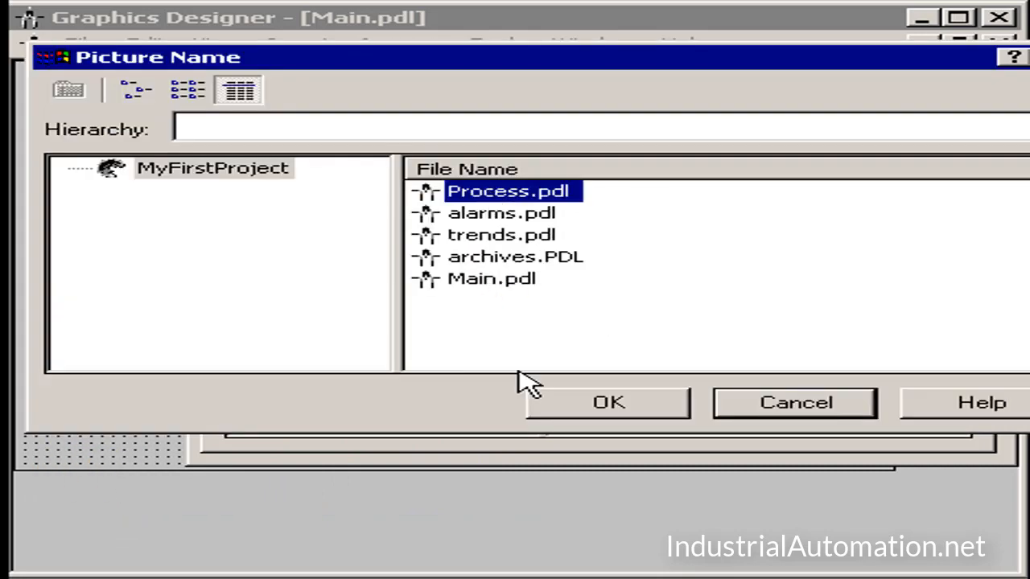
{"action": "left_click", "coordinate": [595, 408]}
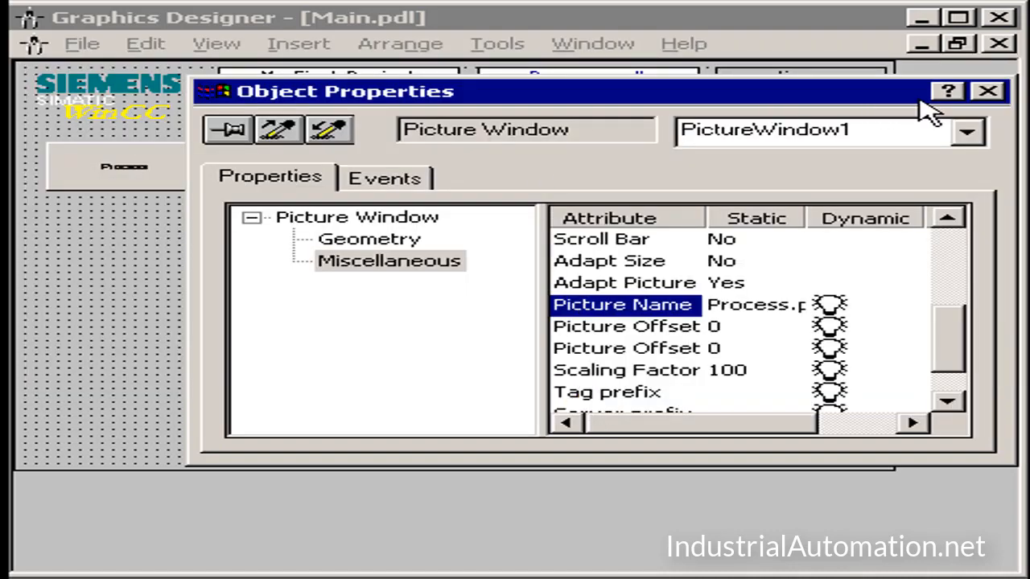
{"action": "left_click", "coordinate": [988, 91]}
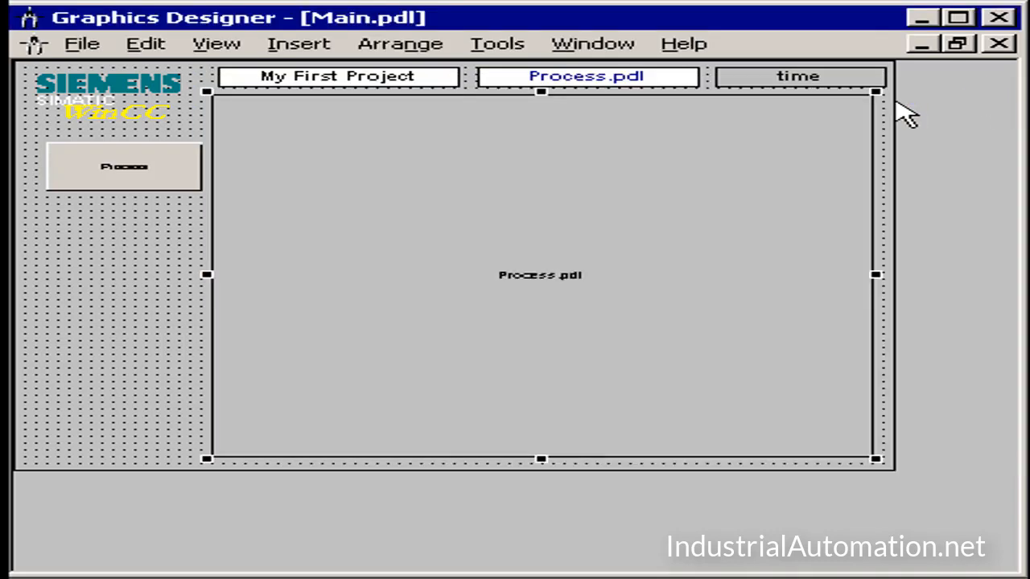
Step: Duplicate the Process button into a column of four evenly spaced buttons below the logo
{"action": "right_click", "coordinate": [91, 169]}
{"action": "left_click", "coordinate": [123, 237]}
{"action": "left_click_drag", "start_coordinate": [119, 191], "coordinate": [88, 239]}
{"action": "left_click_drag", "start_coordinate": [38, 131], "coordinate": [188, 302]}
{"action": "right_click", "coordinate": [102, 237]}
{"action": "left_click", "coordinate": [149, 303]}
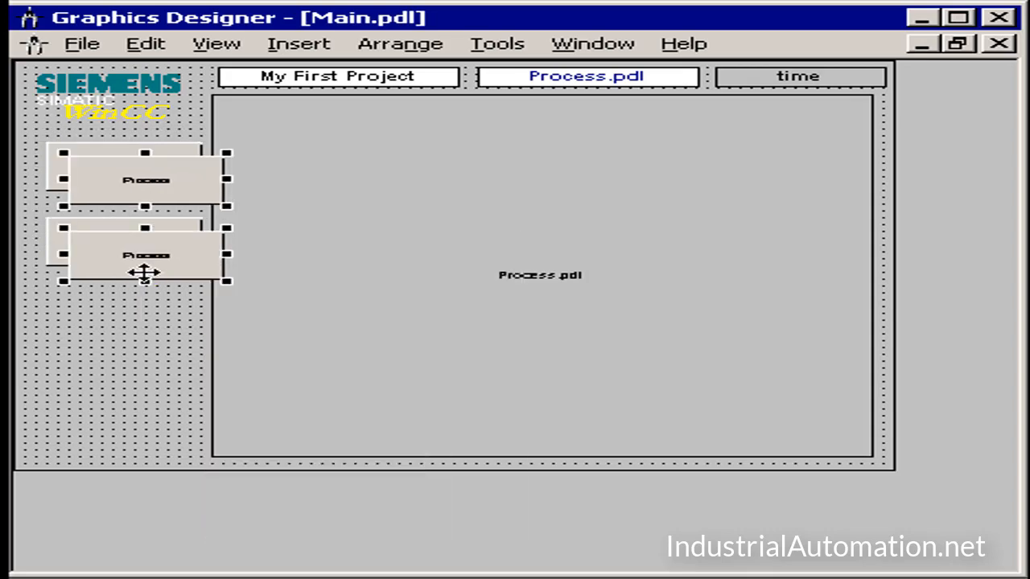
{"action": "left_click_drag", "start_coordinate": [143, 273], "coordinate": [120, 410]}
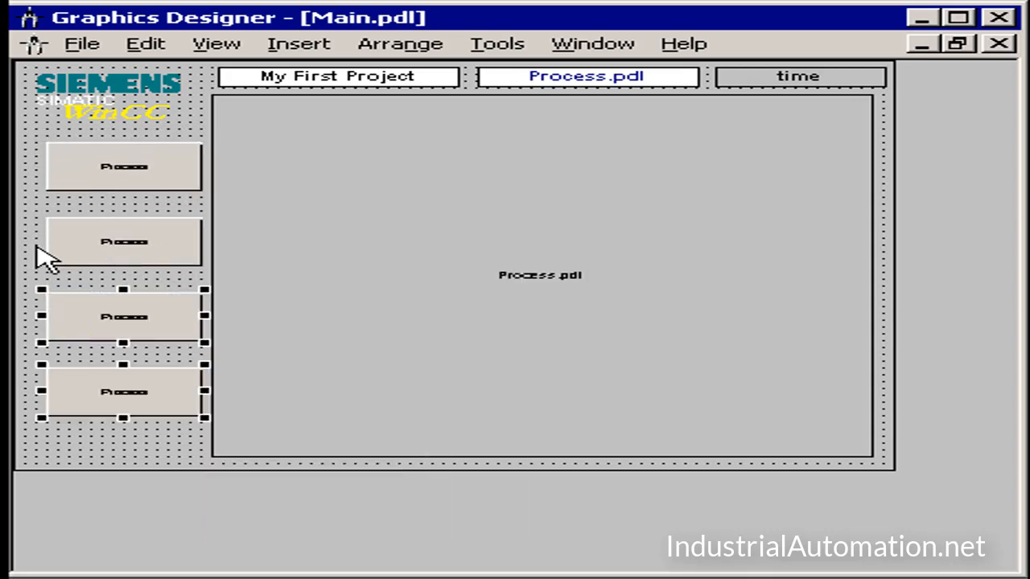
Step: Give the upper three Process buttons a teal background color and a white font color together
{"action": "left_click_drag", "start_coordinate": [32, 134], "coordinate": [250, 358]}
{"action": "right_click", "coordinate": [157, 315]}
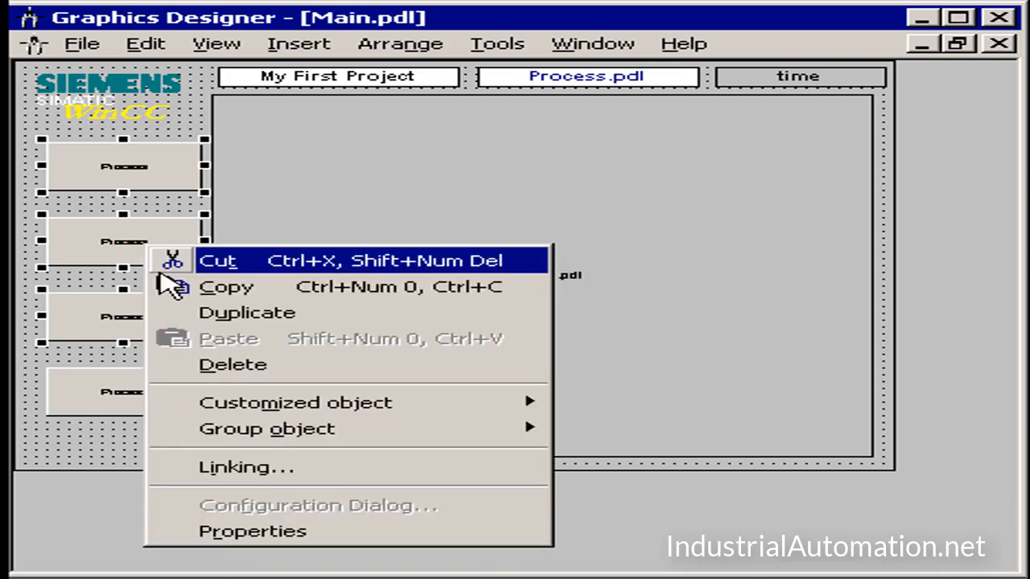
{"action": "left_click", "coordinate": [225, 535]}
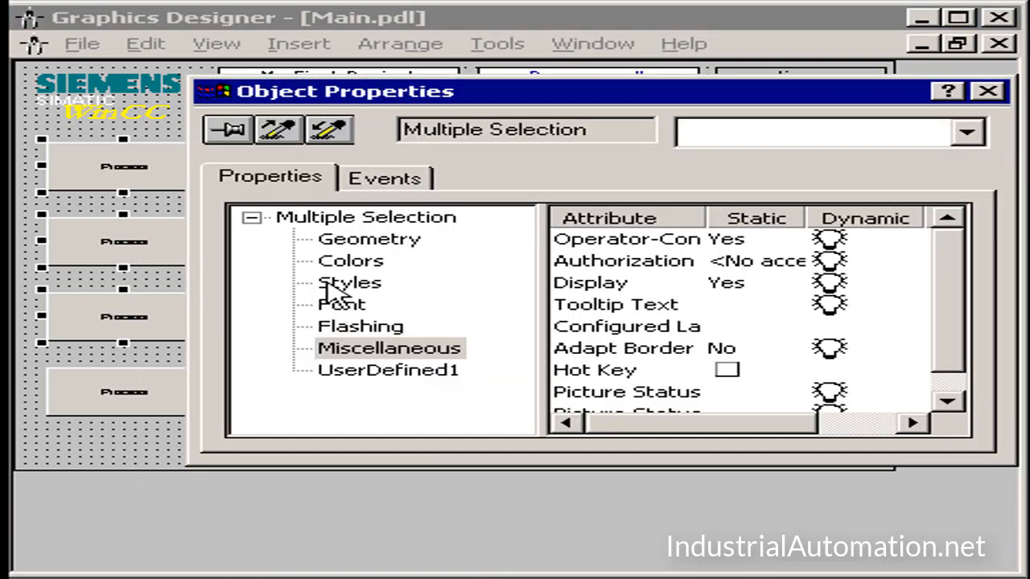
{"action": "left_click", "coordinate": [346, 261]}
{"action": "double_click", "coordinate": [644, 283]}
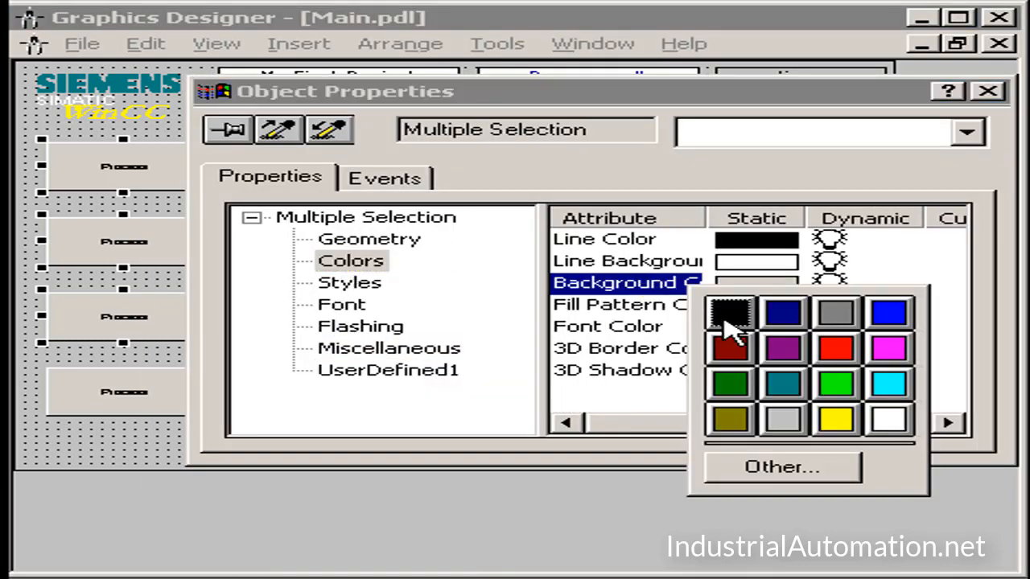
{"action": "left_click", "coordinate": [799, 395]}
{"action": "double_click", "coordinate": [599, 327]}
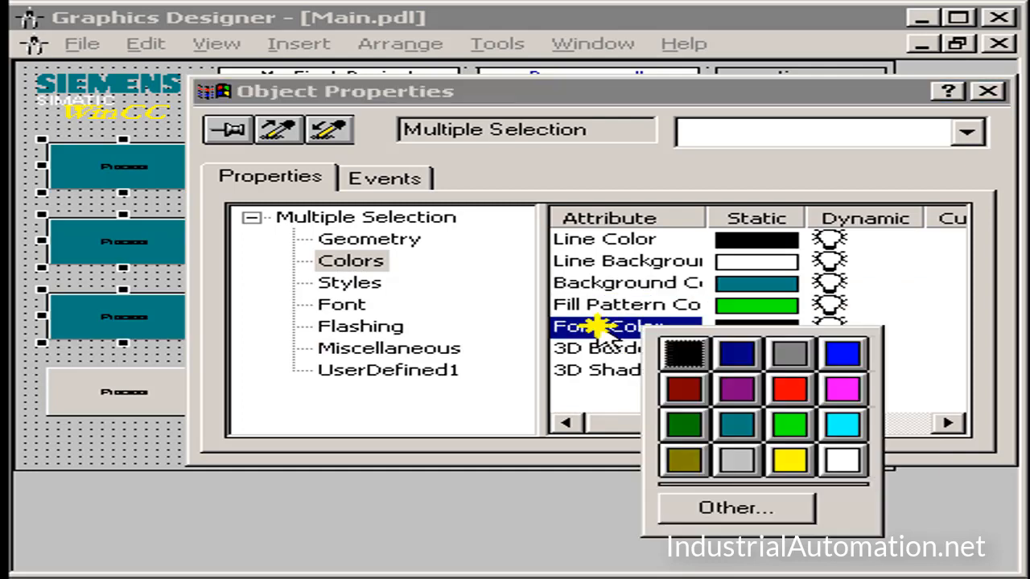
{"action": "left_click", "coordinate": [841, 460]}
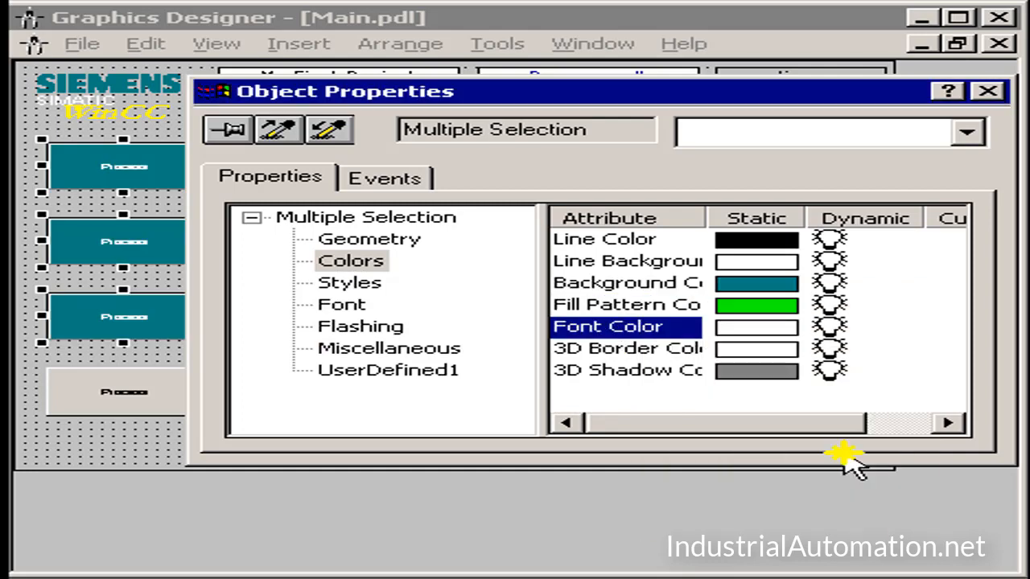
Step: Set the font size of the three teal buttons to 18 and close their properties
{"action": "left_click", "coordinate": [346, 305]}
{"action": "double_click", "coordinate": [617, 282]}
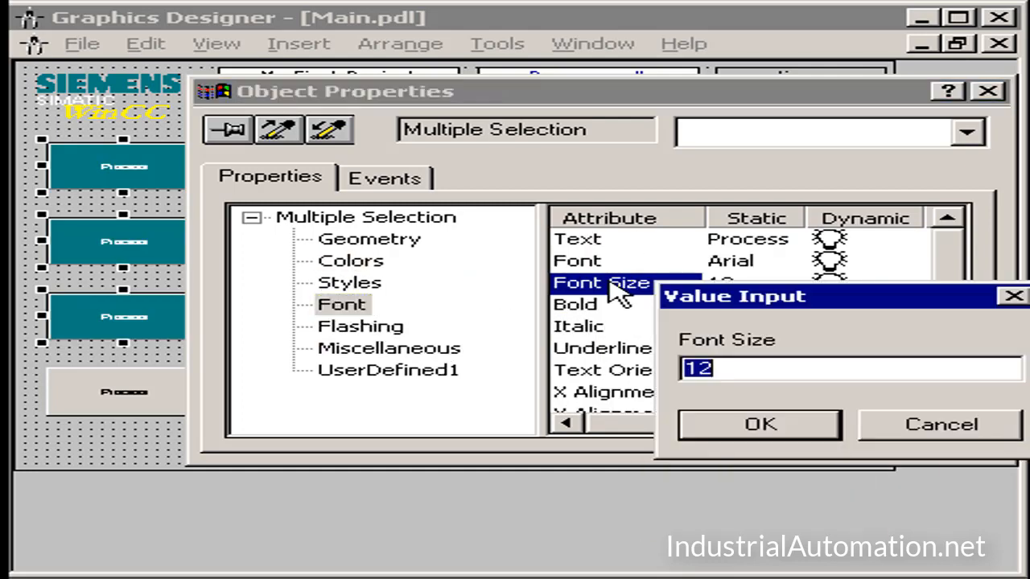
{"action": "type", "text": "1"}
{"action": "key", "text": "Return"}
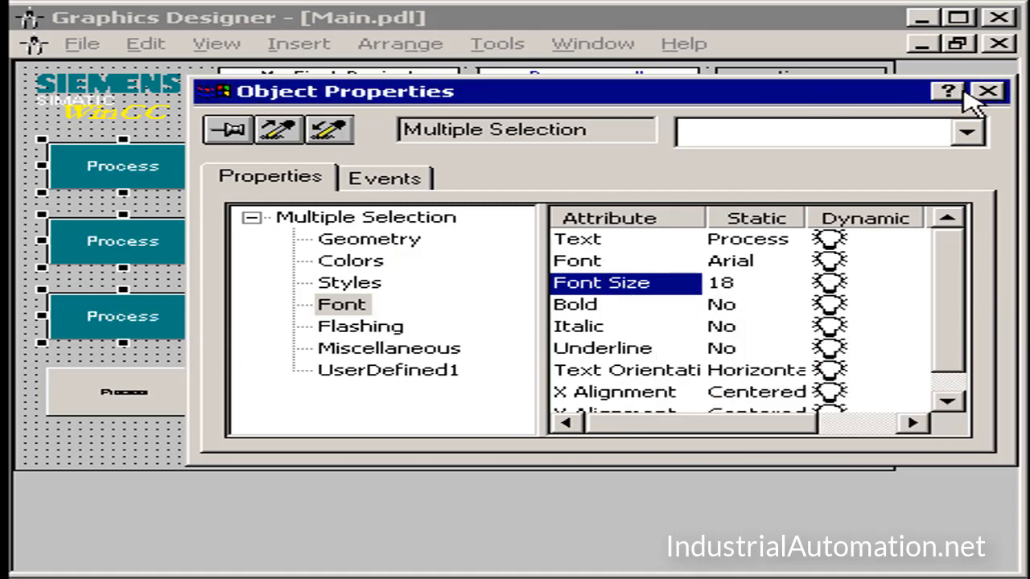
{"action": "left_click", "coordinate": [991, 92]}
Step: Set the font size of the lowest, still gray button to 18
{"action": "left_click", "coordinate": [82, 397]}
{"action": "right_click", "coordinate": [85, 398]}
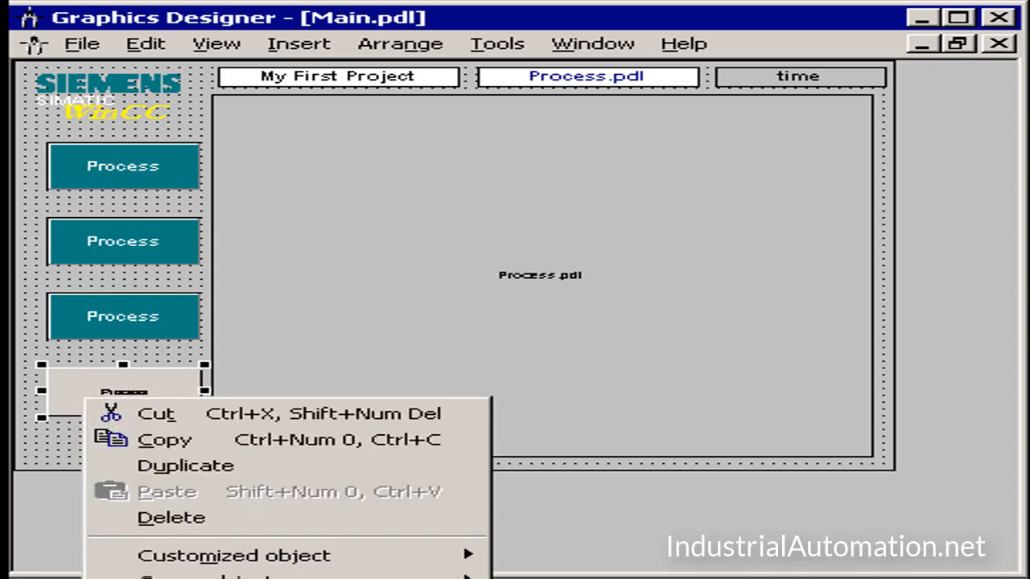
{"action": "left_click", "coordinate": [193, 578]}
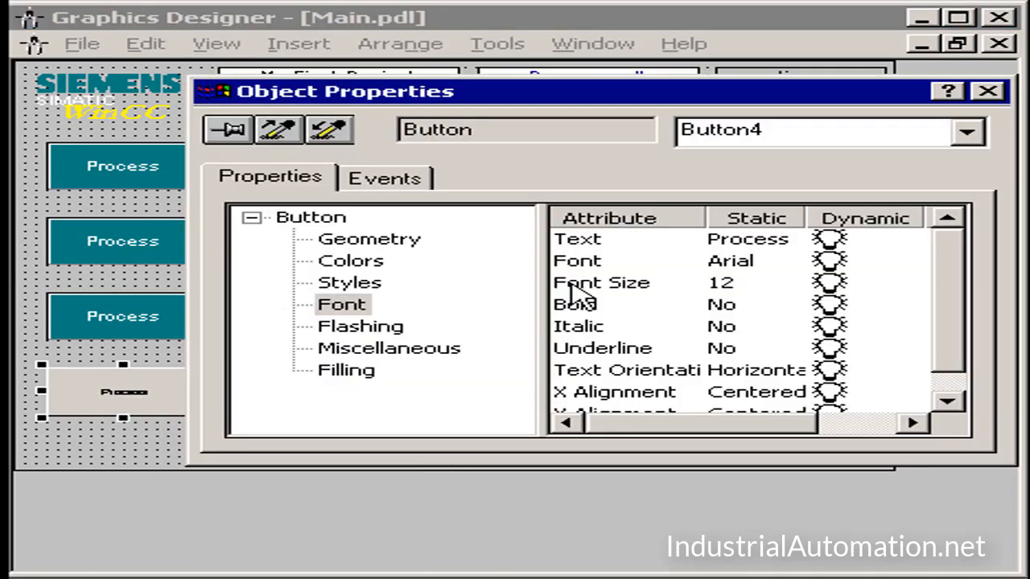
{"action": "double_click", "coordinate": [573, 283]}
{"action": "type", "text": "18"}
{"action": "key", "text": "Return"}
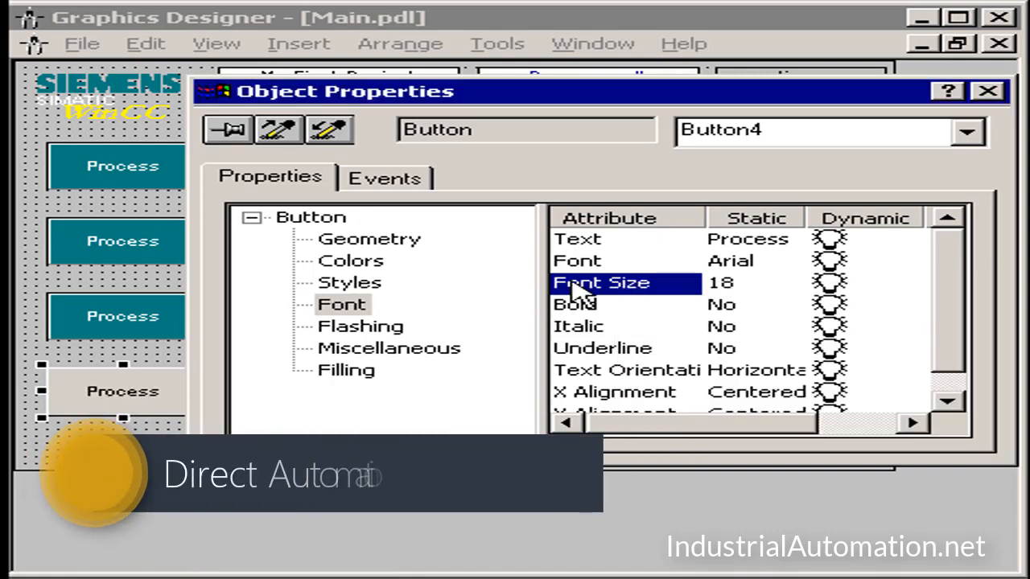
Step: Give the lowest button a dark red background color and a white font color
{"action": "left_click", "coordinate": [346, 262]}
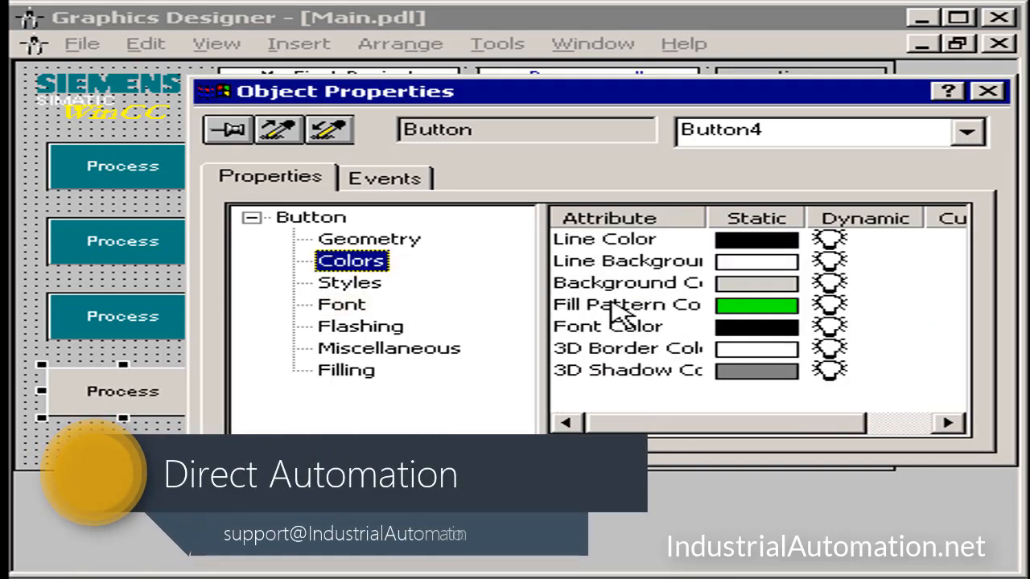
{"action": "double_click", "coordinate": [716, 283]}
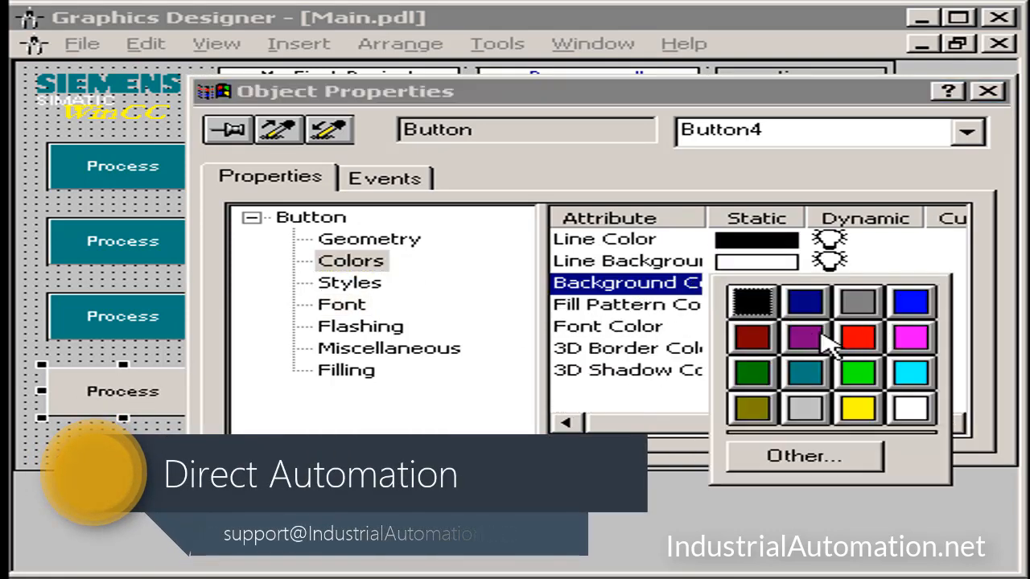
{"action": "left_click", "coordinate": [752, 338]}
{"action": "double_click", "coordinate": [652, 333]}
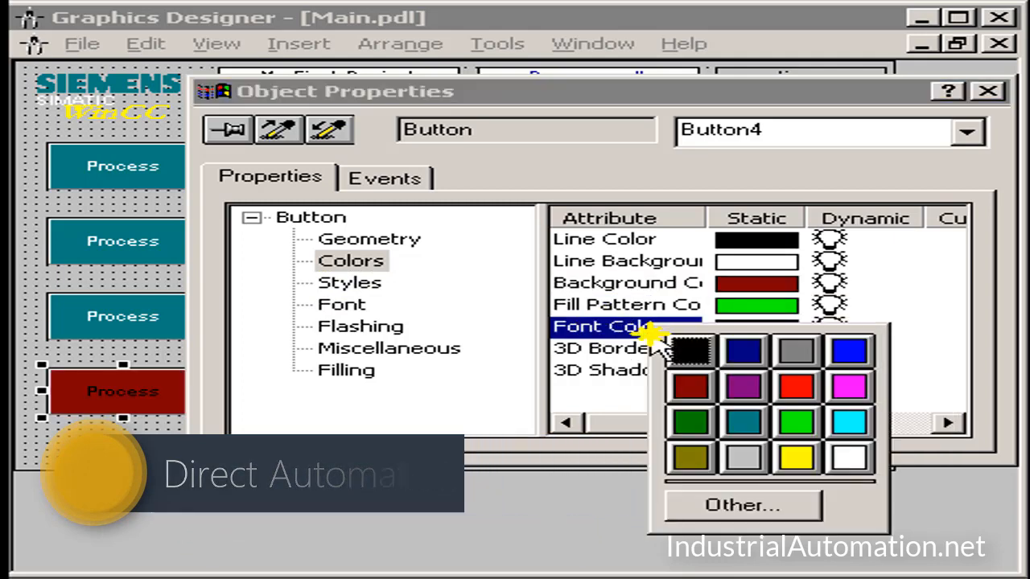
{"action": "left_click", "coordinate": [849, 457]}
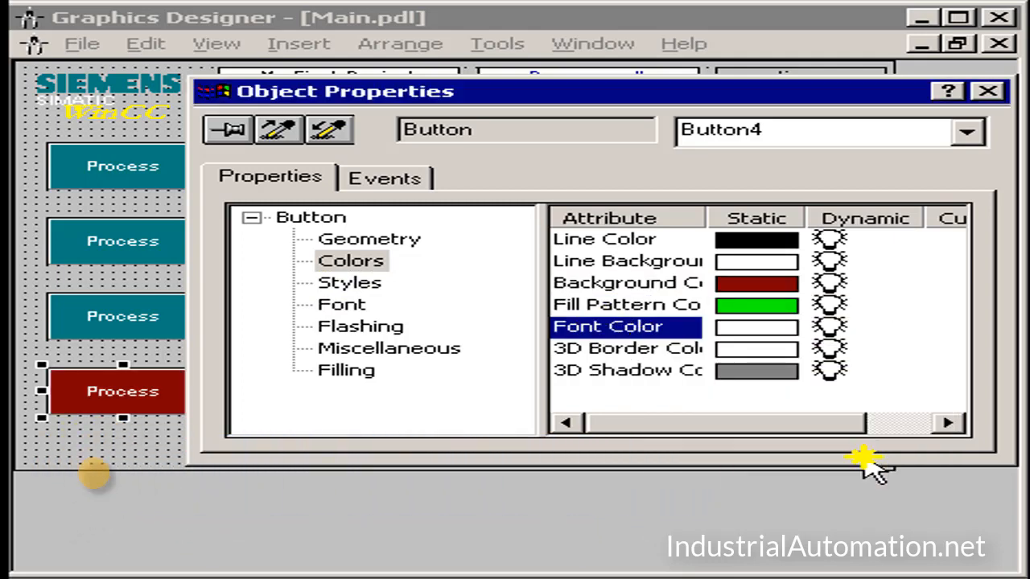
Step: Change the dark red button's text to Deactivate
{"action": "left_click", "coordinate": [358, 310]}
{"action": "double_click", "coordinate": [581, 240]}
{"action": "left_click_drag", "start_coordinate": [775, 333], "coordinate": [105, 334]}
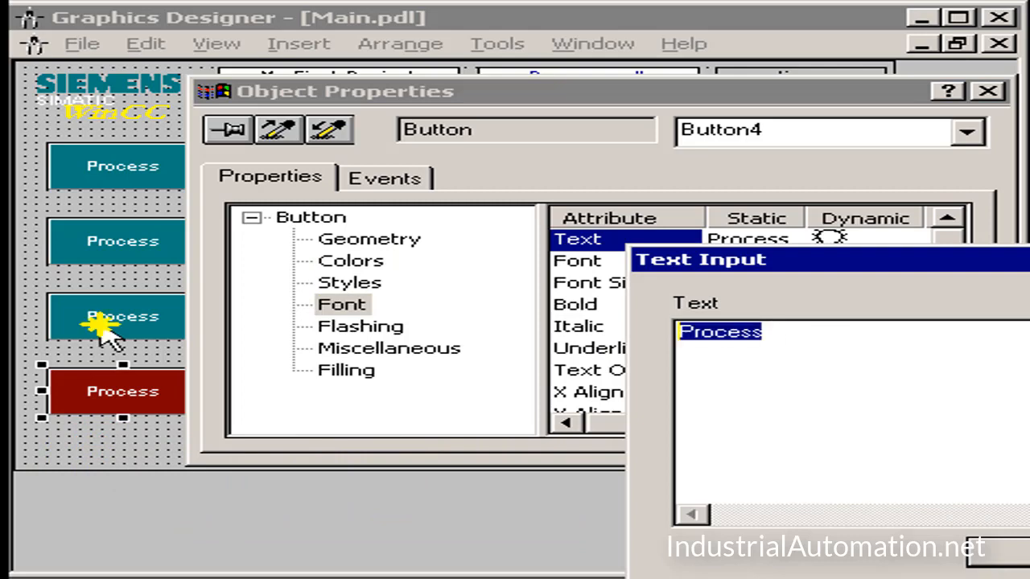
{"action": "type", "text": "Deactivate"}
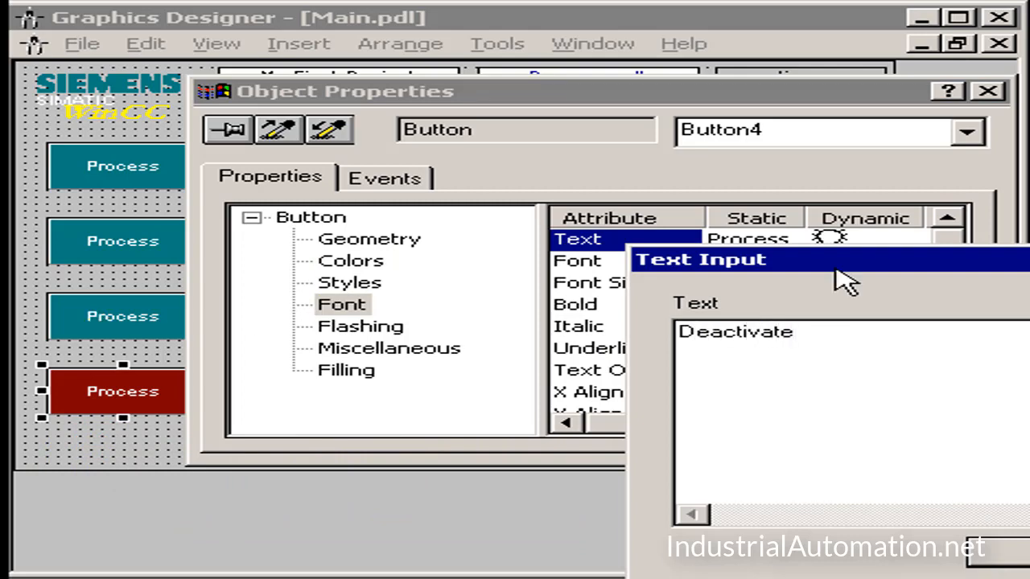
{"action": "left_click_drag", "start_coordinate": [837, 268], "coordinate": [490, 194]}
{"action": "left_click", "coordinate": [651, 482]}
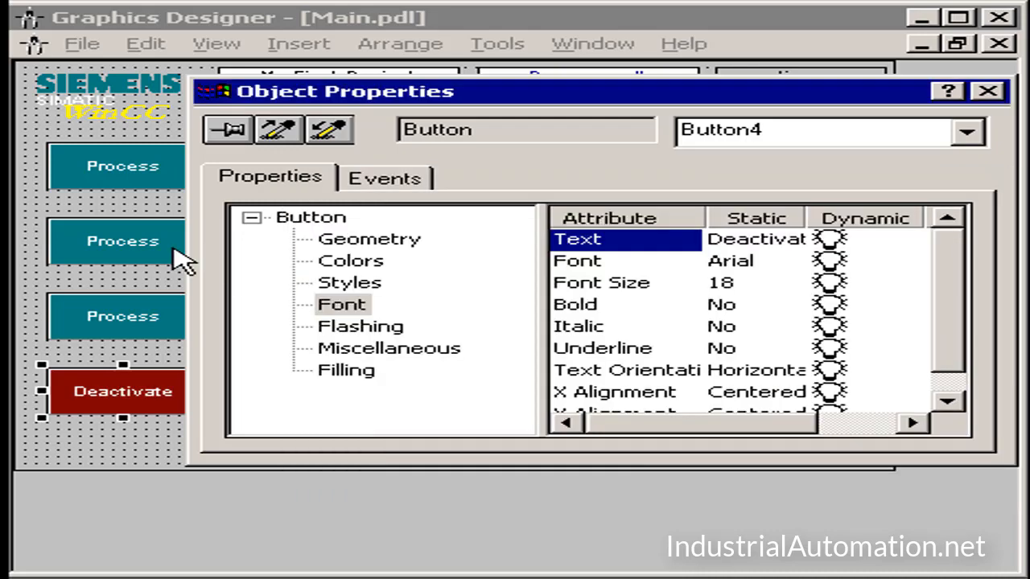
Step: Pin the object properties open and change the second button's text to Alarms
{"action": "left_click", "coordinate": [228, 129]}
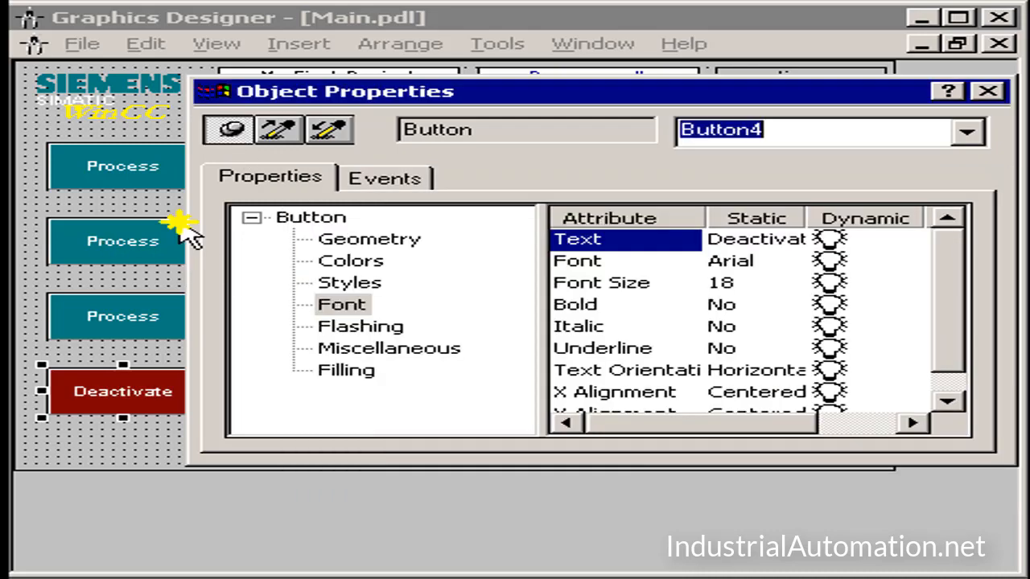
{"action": "left_click", "coordinate": [89, 245]}
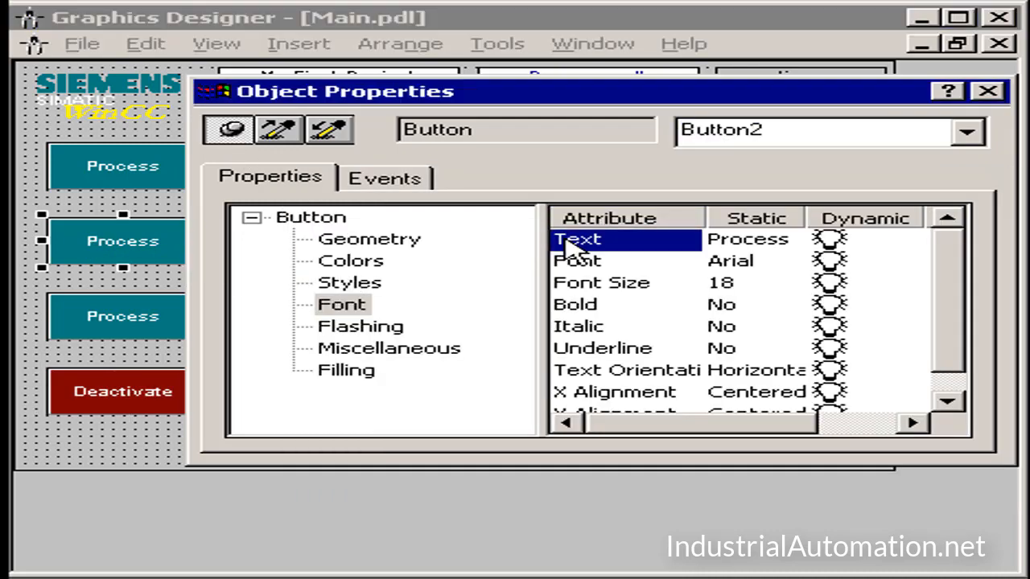
{"action": "double_click", "coordinate": [563, 240]}
{"action": "type", "text": "Alarms"}
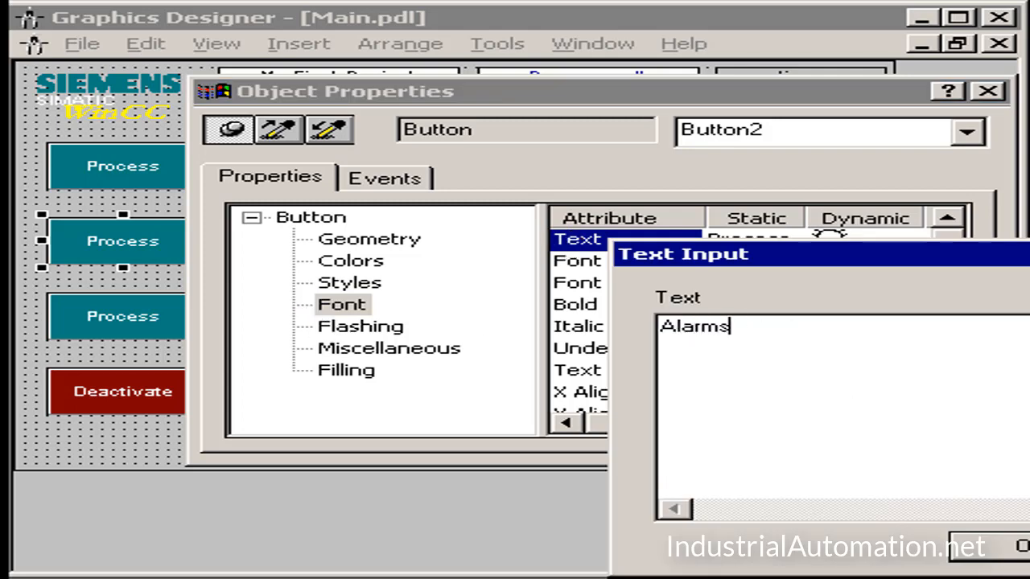
{"action": "key", "text": "Return"}
Step: Change the third button's text to Trends and close the object properties
{"action": "left_click", "coordinate": [110, 304]}
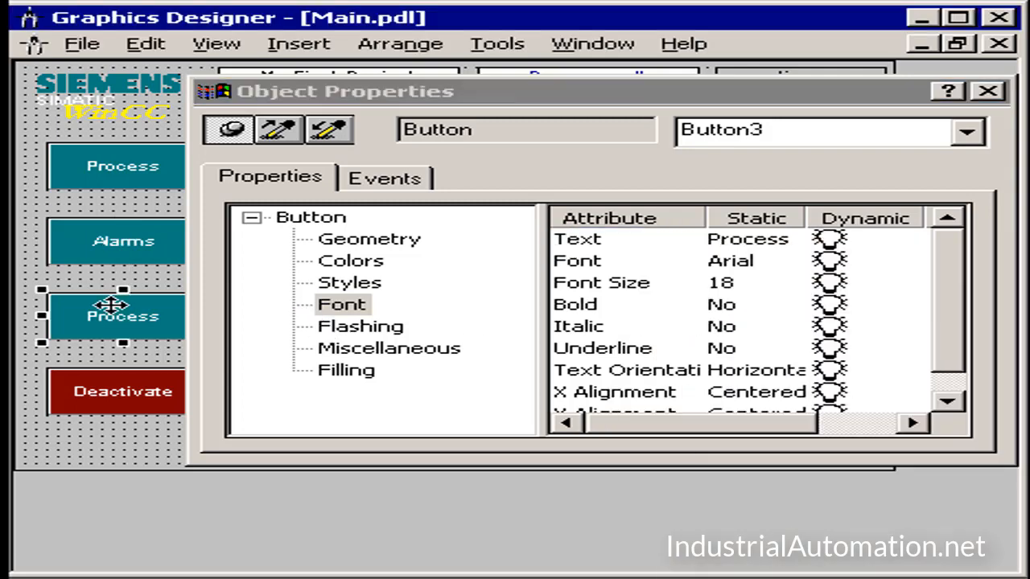
{"action": "double_click", "coordinate": [611, 241]}
{"action": "left_click_drag", "start_coordinate": [861, 349], "coordinate": [184, 320]}
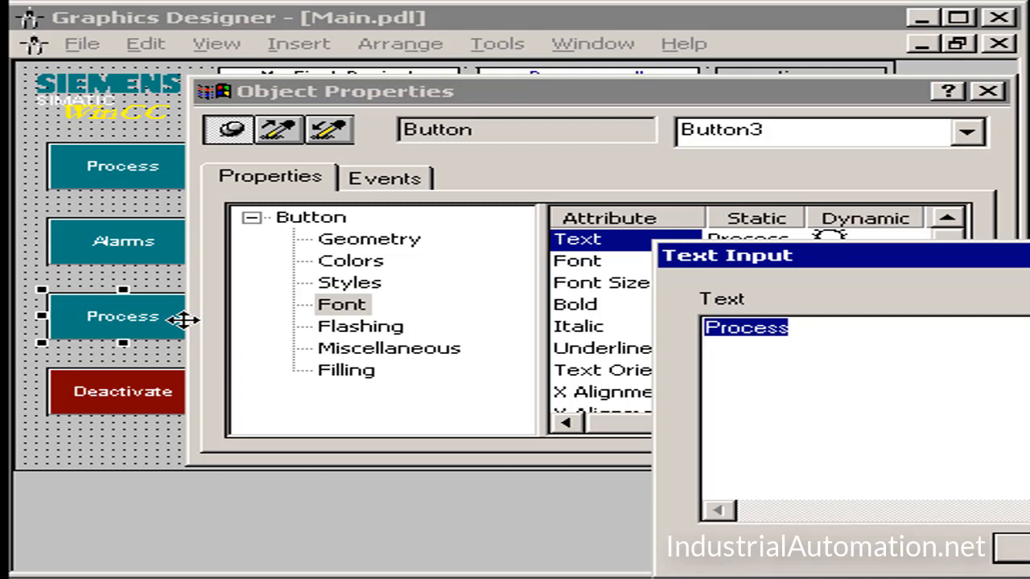
{"action": "type", "text": "Trends"}
{"action": "key", "text": "Return"}
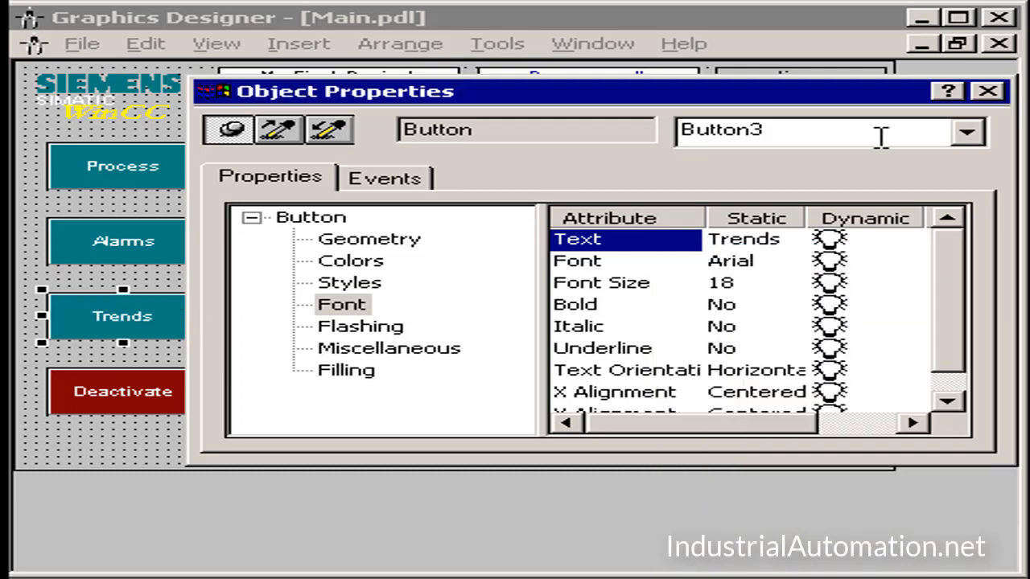
{"action": "left_click", "coordinate": [987, 91]}
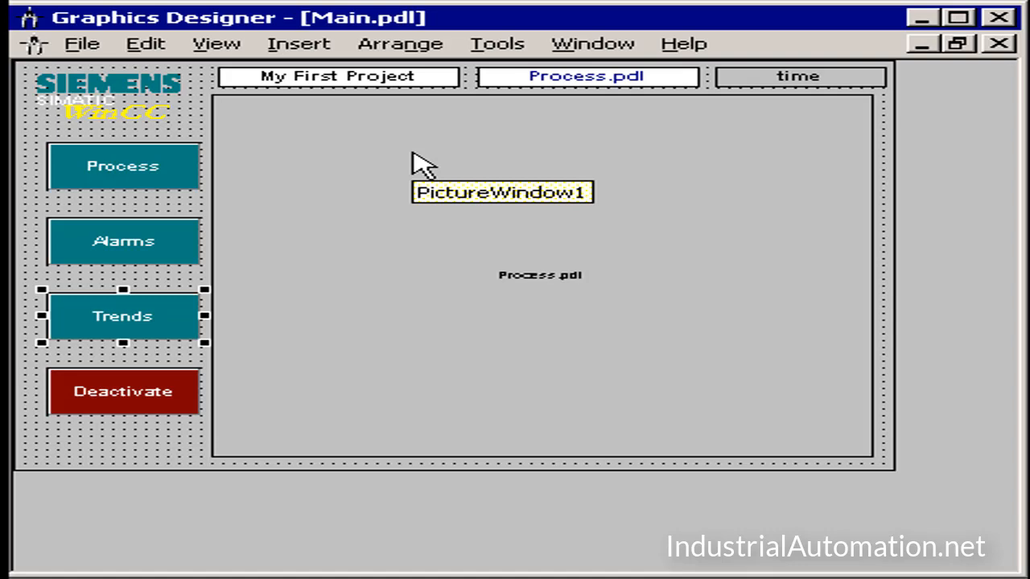
{"action": "left_click", "coordinate": [98, 173]}
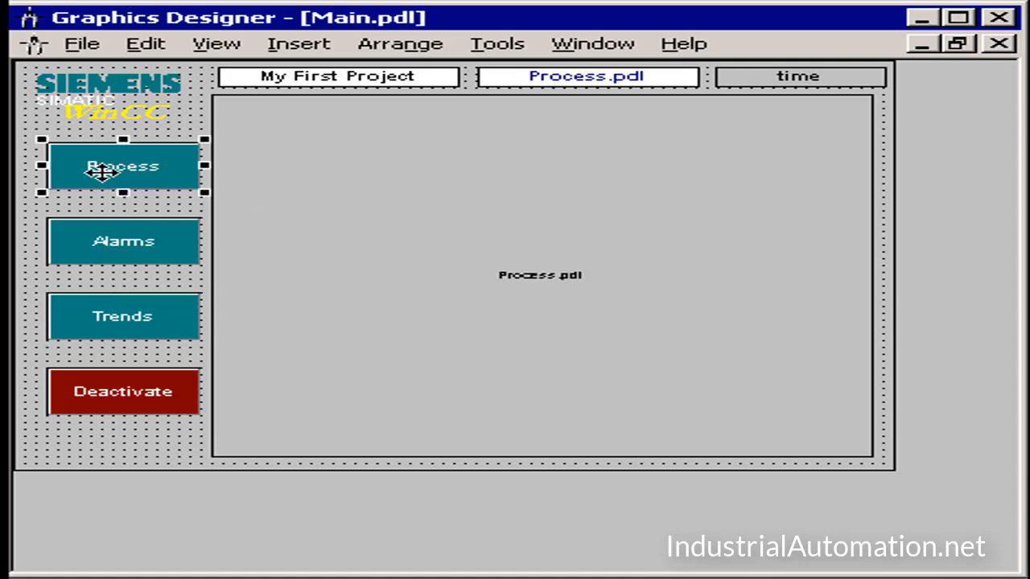
{"action": "left_click", "coordinate": [102, 243]}
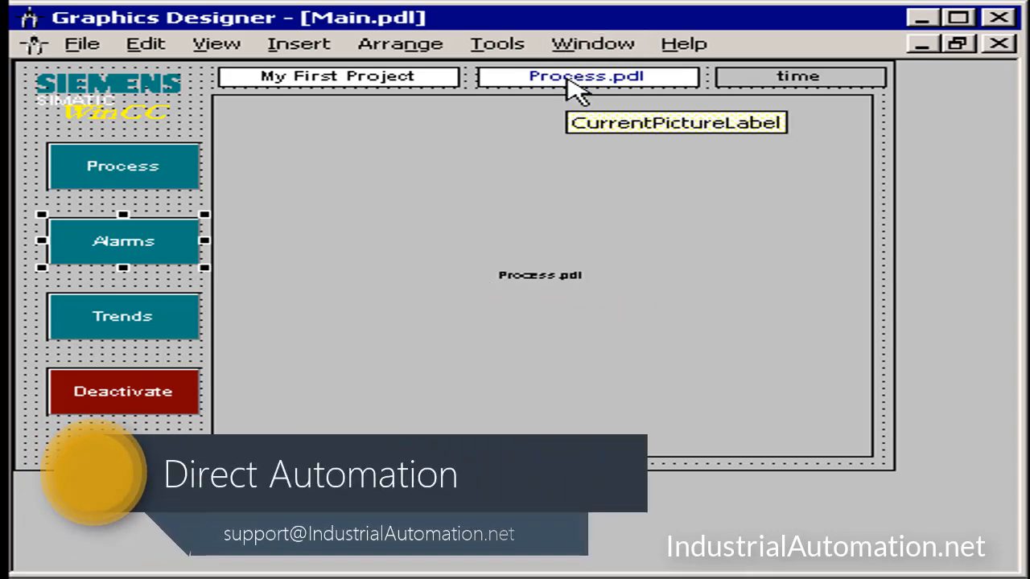
{"action": "left_click", "coordinate": [505, 190]}
{"action": "left_click", "coordinate": [68, 132]}
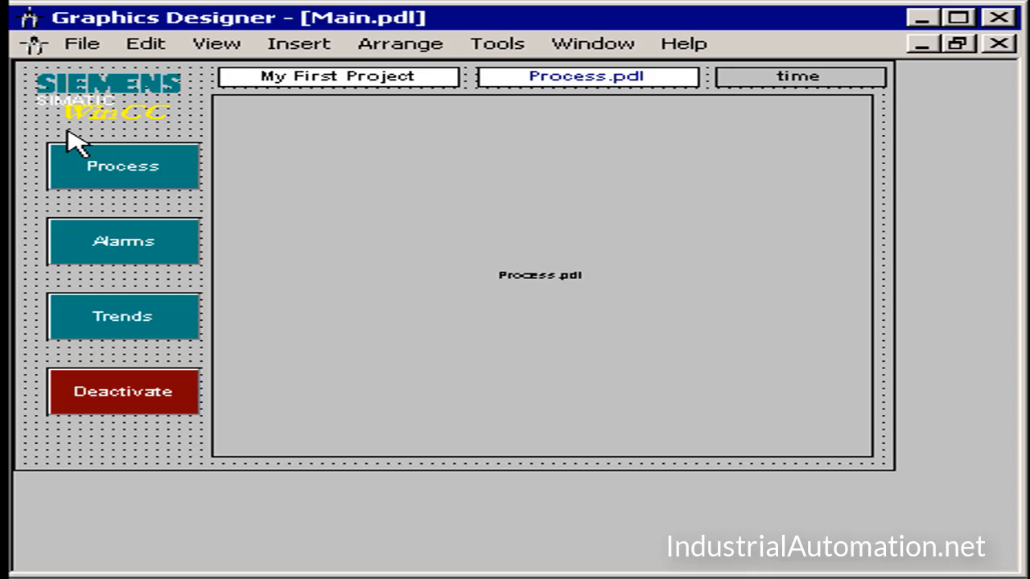
{"action": "left_click", "coordinate": [92, 153]}
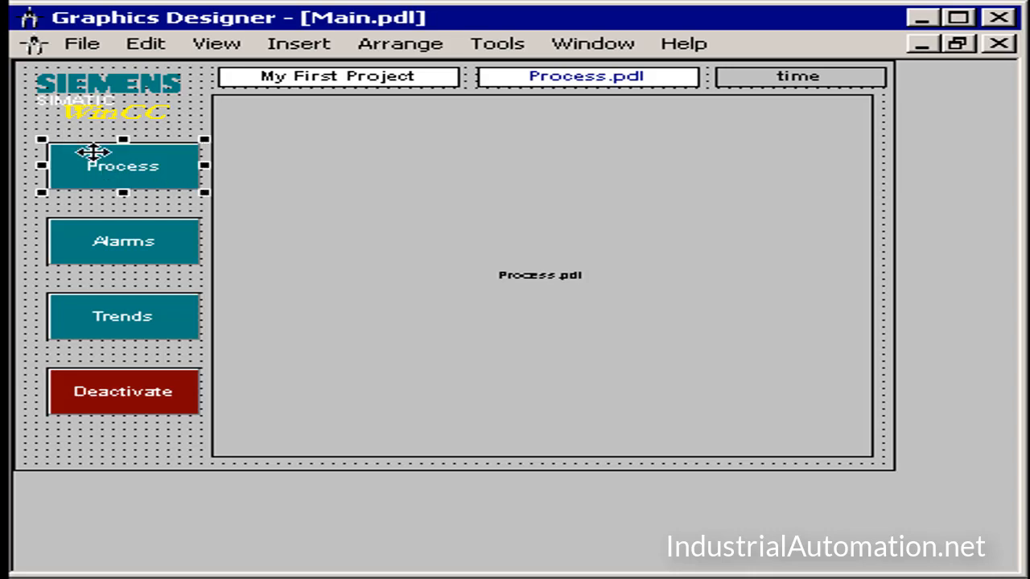
{"action": "left_click", "coordinate": [94, 232]}
{"action": "left_click", "coordinate": [90, 309]}
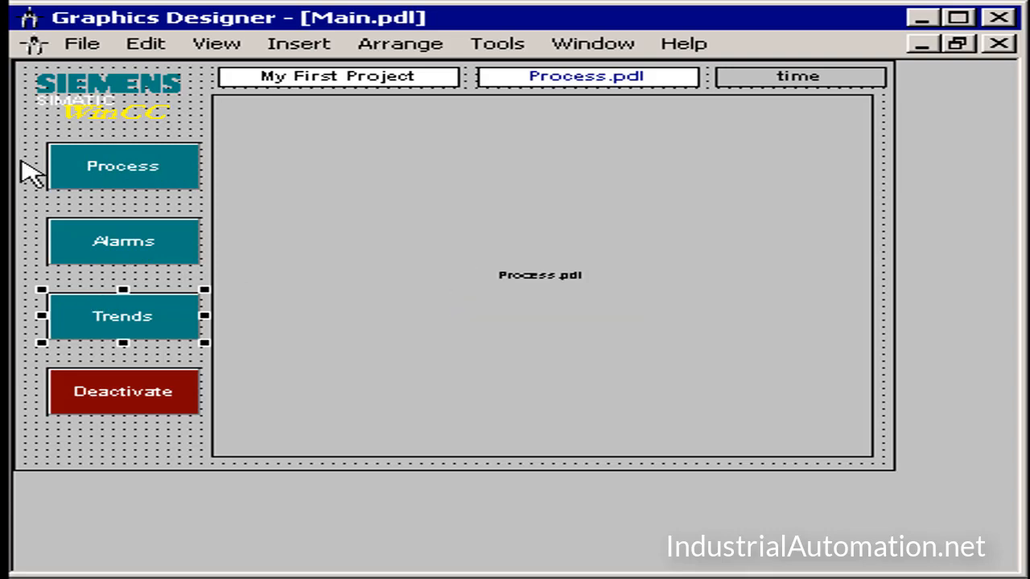
Step: Start a direct connection on the Mouse Action event of the Process button
{"action": "left_click", "coordinate": [74, 162]}
{"action": "right_click", "coordinate": [71, 150]}
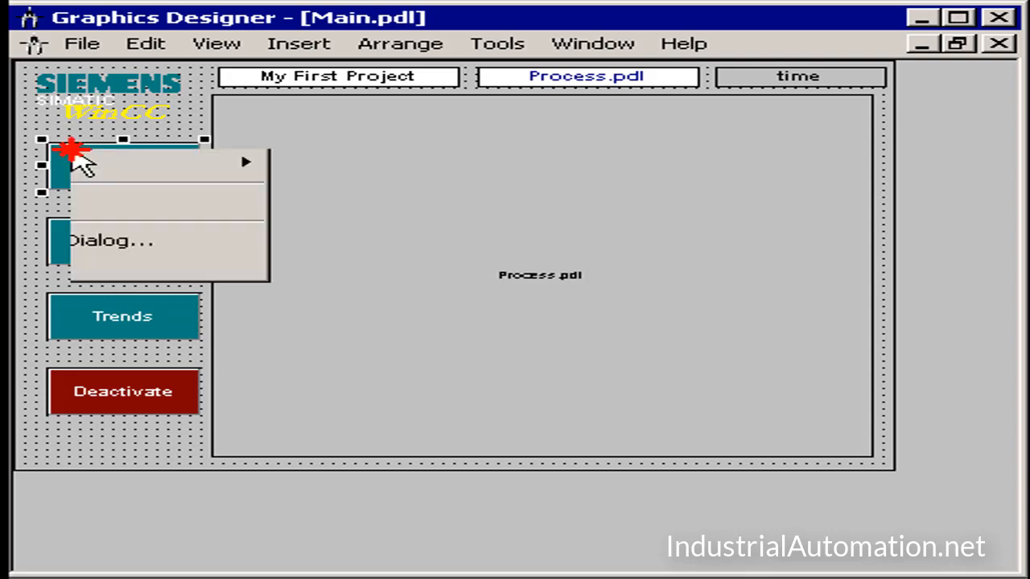
{"action": "left_click", "coordinate": [143, 442]}
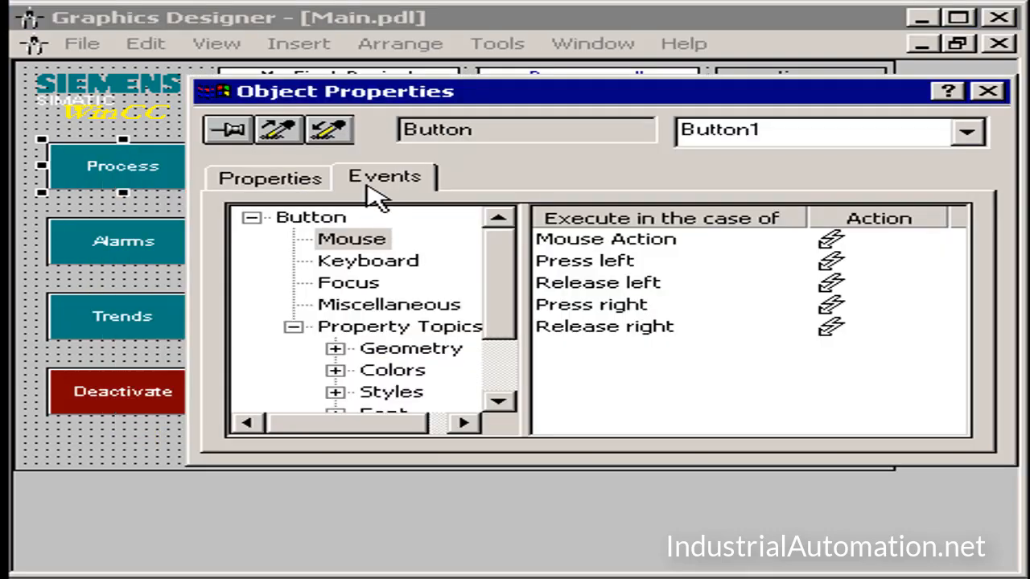
{"action": "left_click_drag", "start_coordinate": [291, 90], "coordinate": [128, 54]}
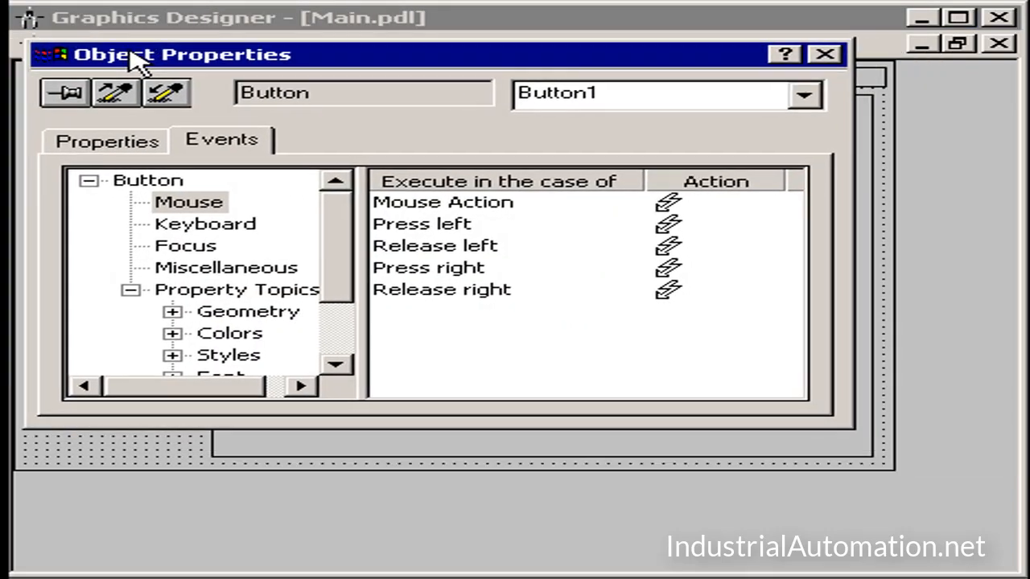
{"action": "left_click", "coordinate": [428, 208]}
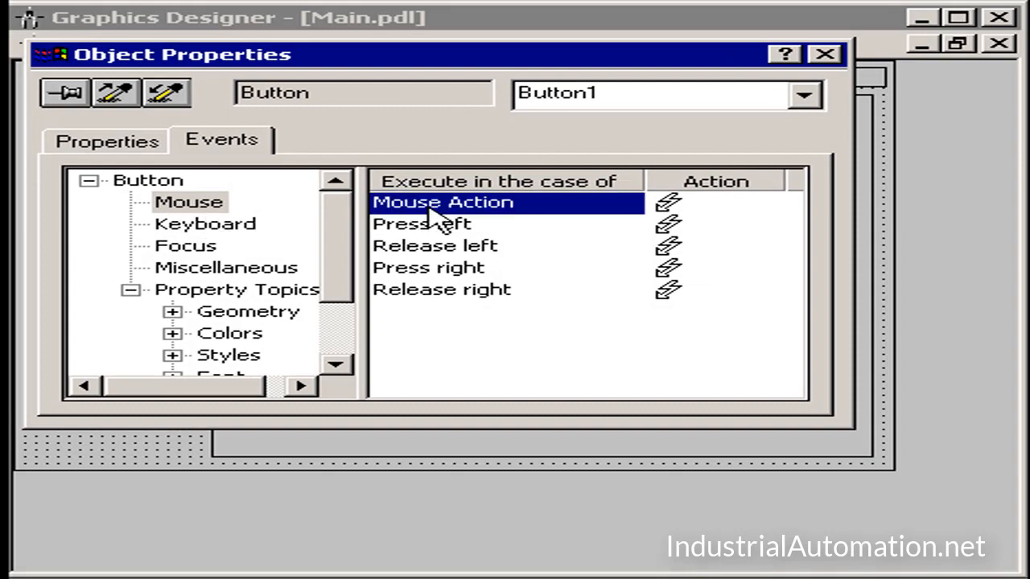
{"action": "right_click", "coordinate": [672, 211]}
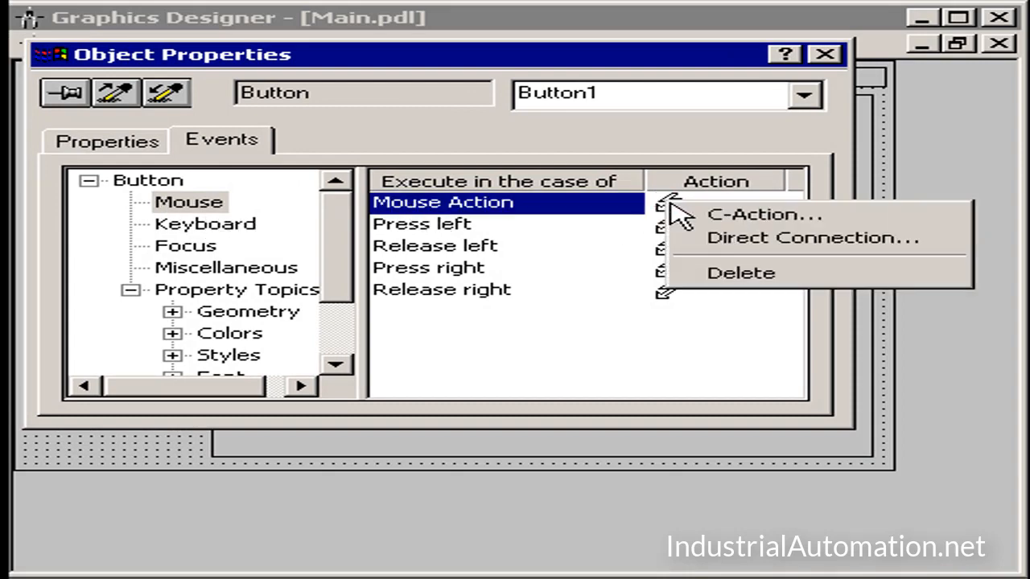
{"action": "left_click", "coordinate": [710, 241]}
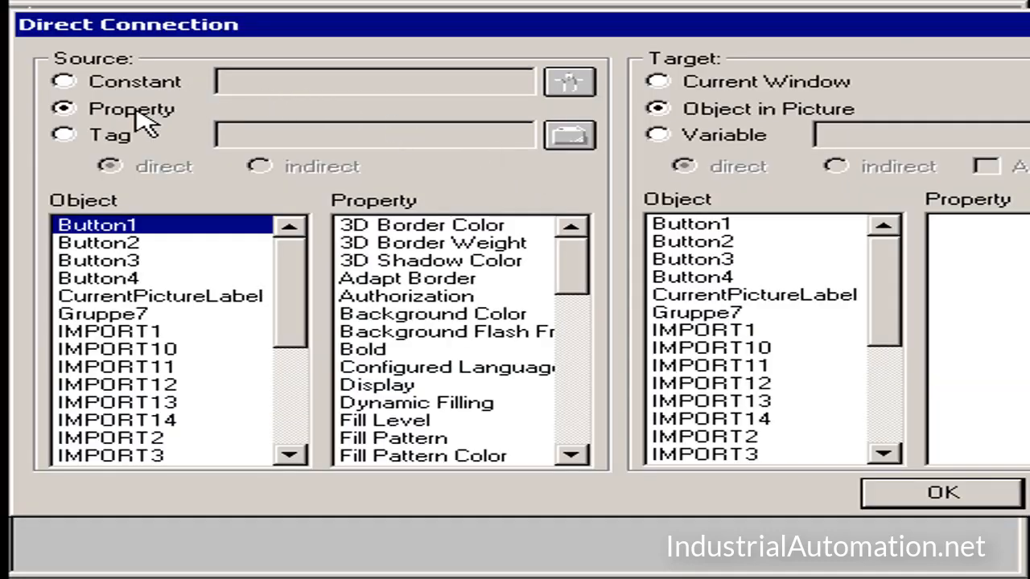
Step: Set the connection's source to a constant and choose the picture Process.pdl
{"action": "left_click", "coordinate": [131, 85]}
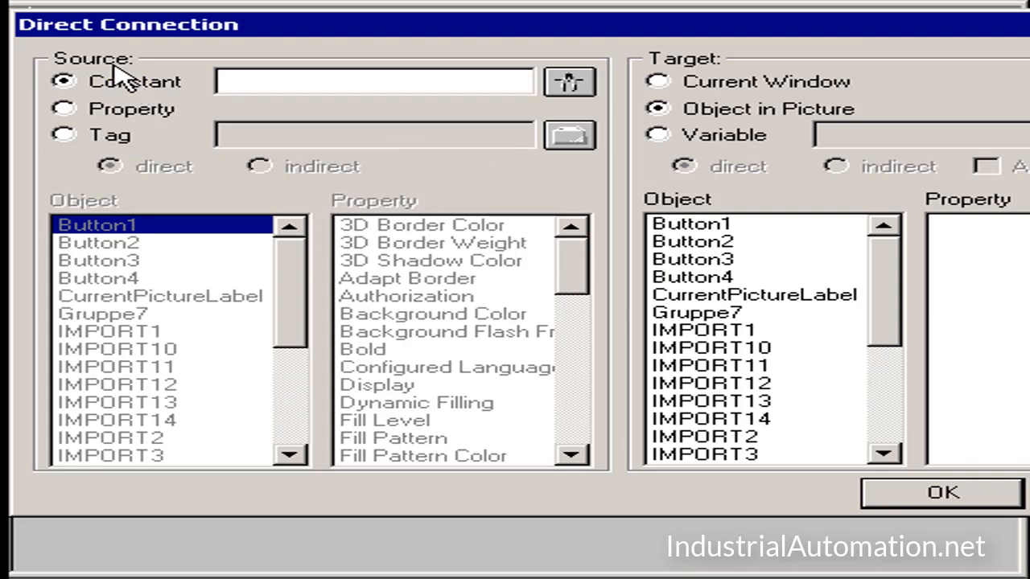
{"action": "left_click", "coordinate": [569, 83]}
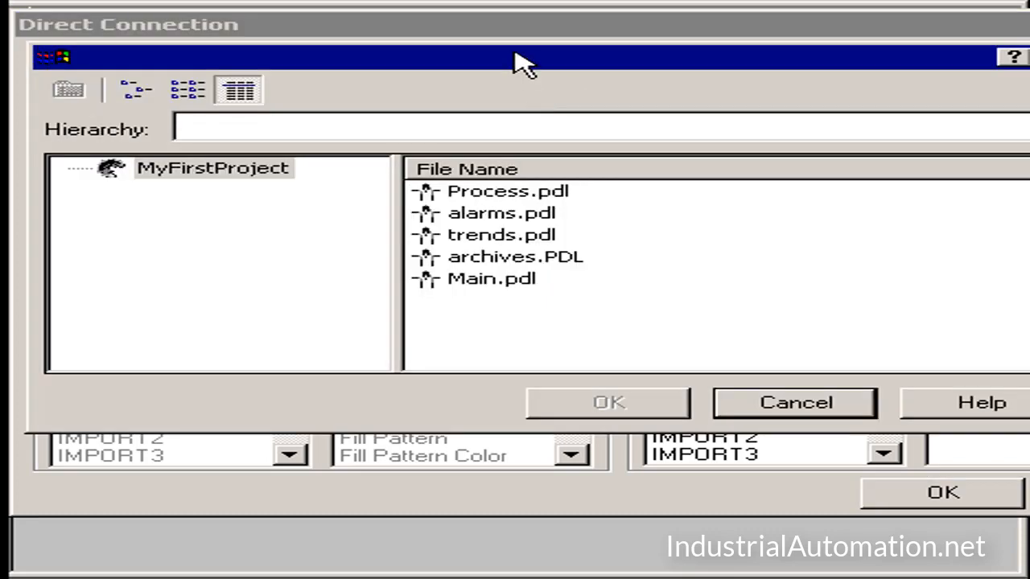
{"action": "left_click_drag", "start_coordinate": [521, 64], "coordinate": [509, 45]}
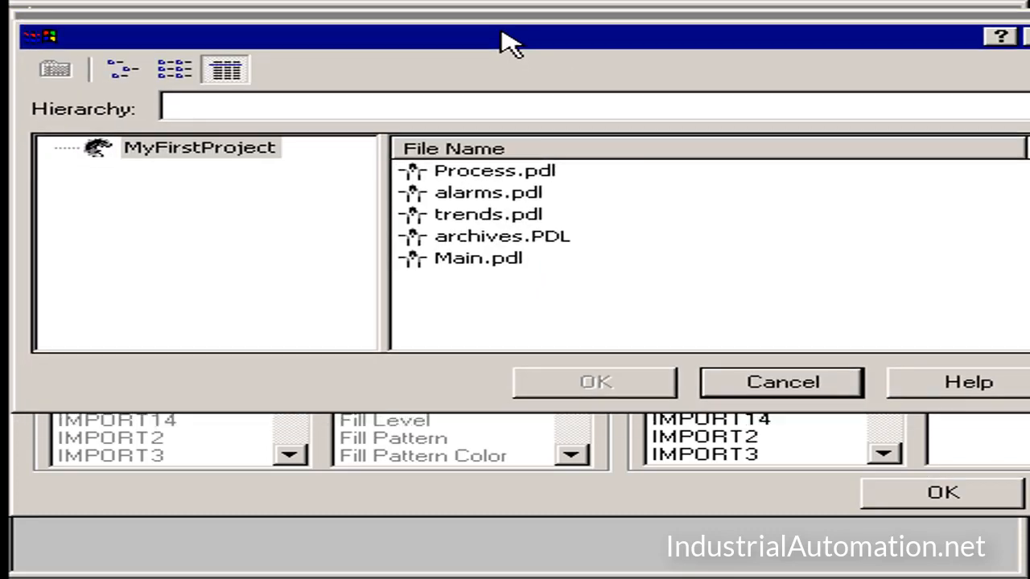
{"action": "left_click", "coordinate": [486, 176]}
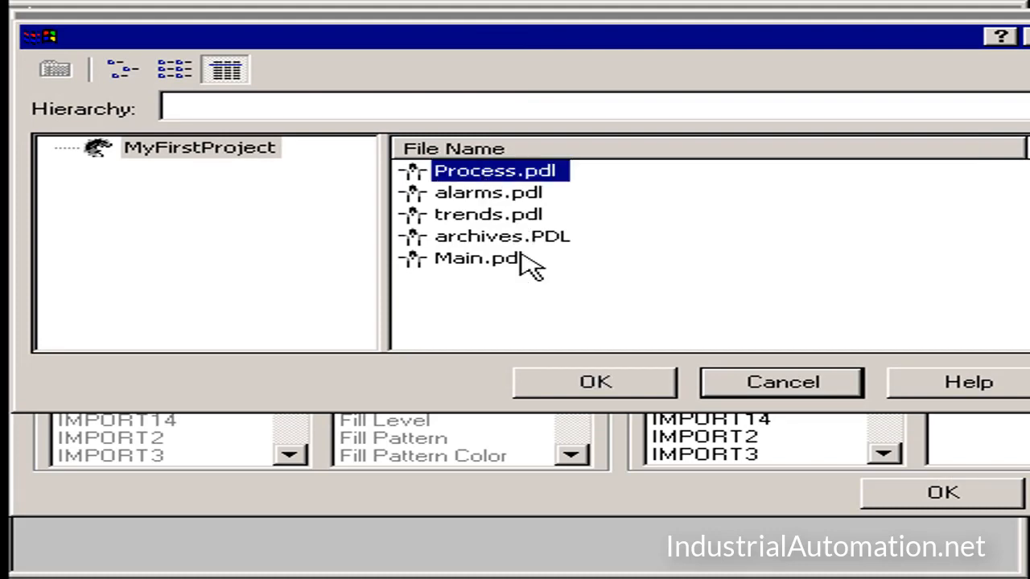
{"action": "left_click", "coordinate": [571, 391]}
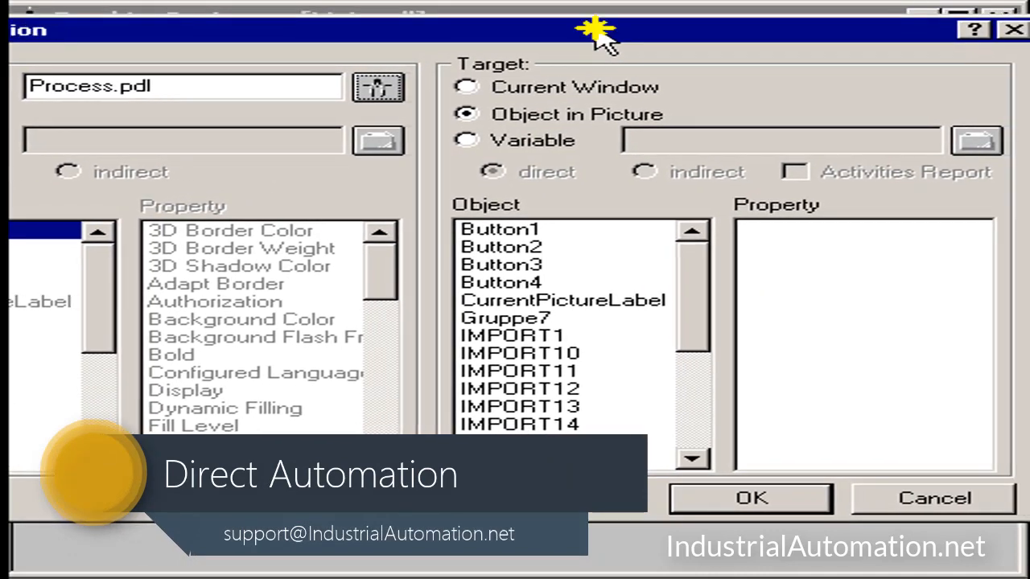
Step: Set the connection's target to the Picture Name property of PictureWindow1 and confirm the direct connection
{"action": "left_click_drag", "start_coordinate": [690, 311], "coordinate": [689, 437]}
{"action": "left_click", "coordinate": [507, 374]}
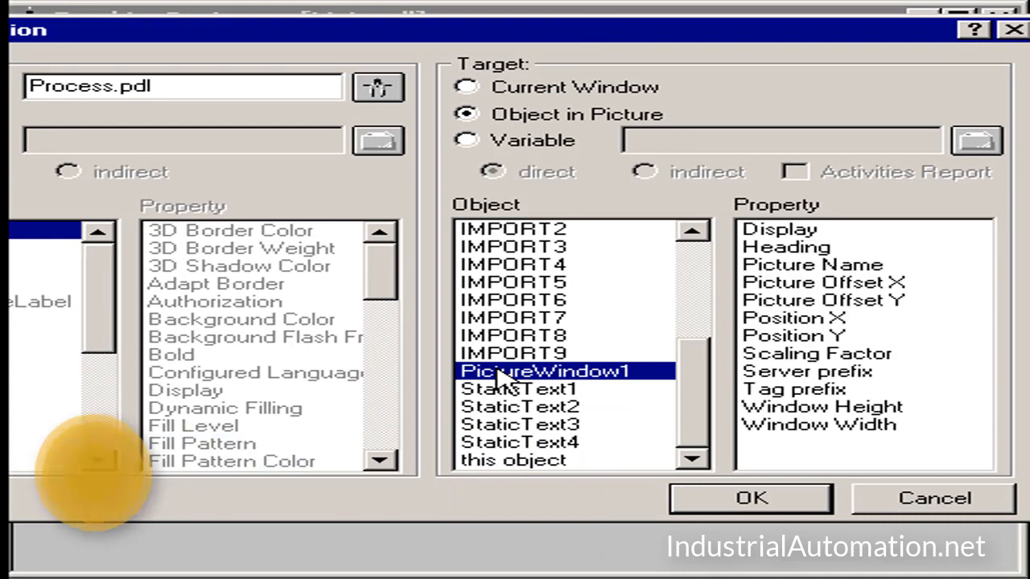
{"action": "left_click", "coordinate": [817, 267]}
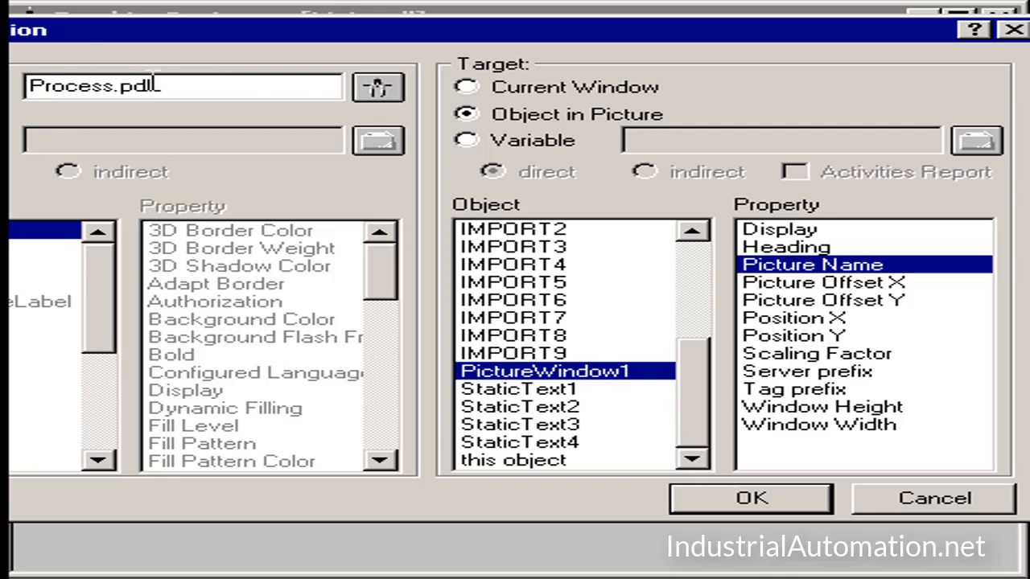
{"action": "left_click_drag", "start_coordinate": [160, 87], "coordinate": [11, 87]}
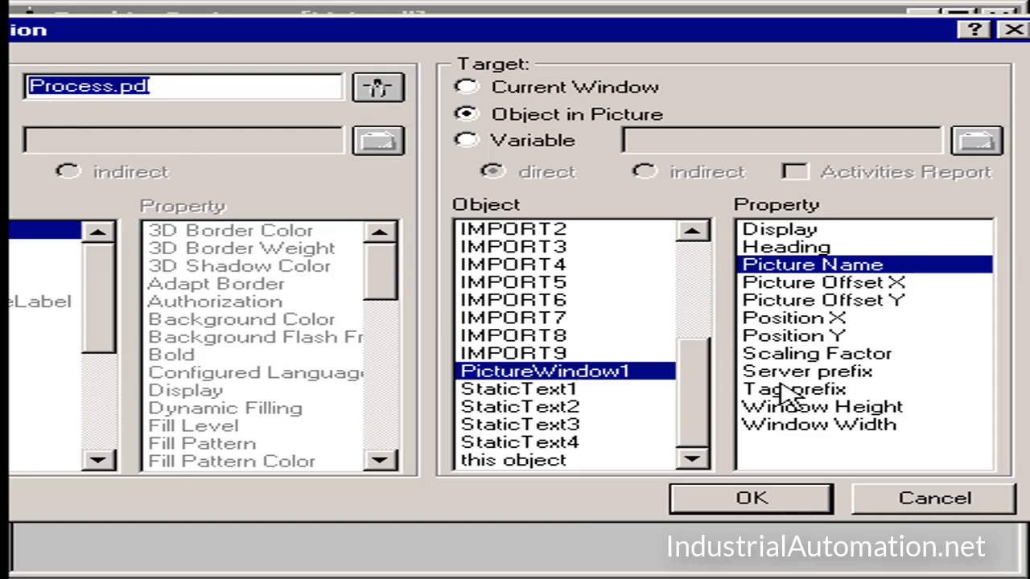
{"action": "left_click", "coordinate": [768, 502]}
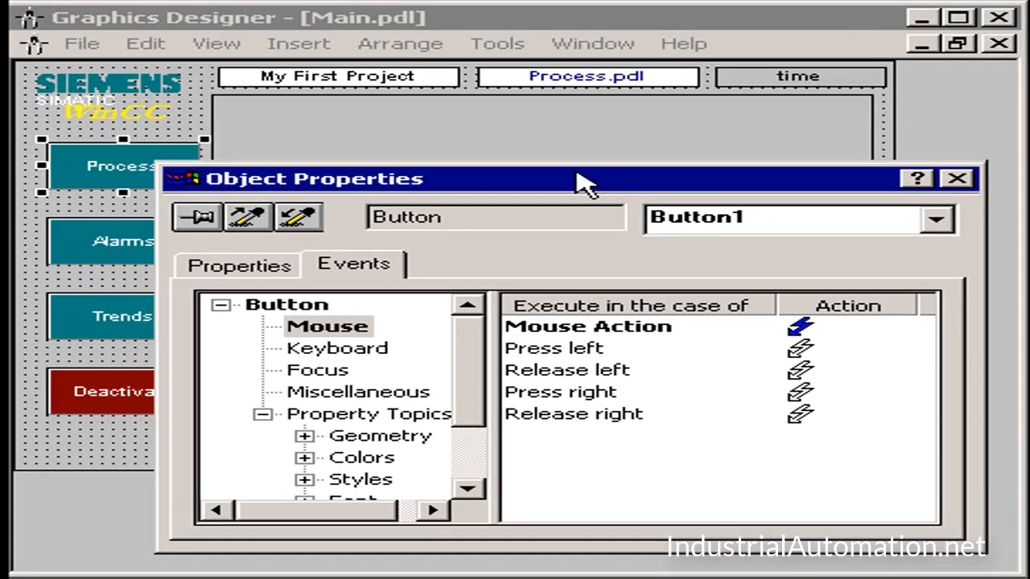
Step: Examine the mouse events of the Alarms, Trends and Process buttons and of the Process.pdl label
{"action": "left_click_drag", "start_coordinate": [584, 183], "coordinate": [579, 248]}
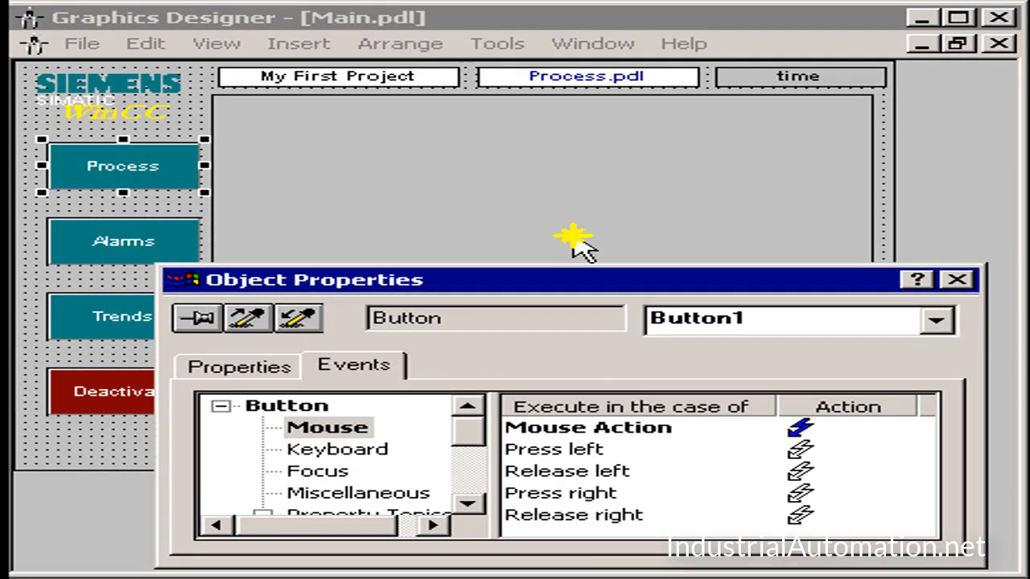
{"action": "left_click", "coordinate": [957, 280]}
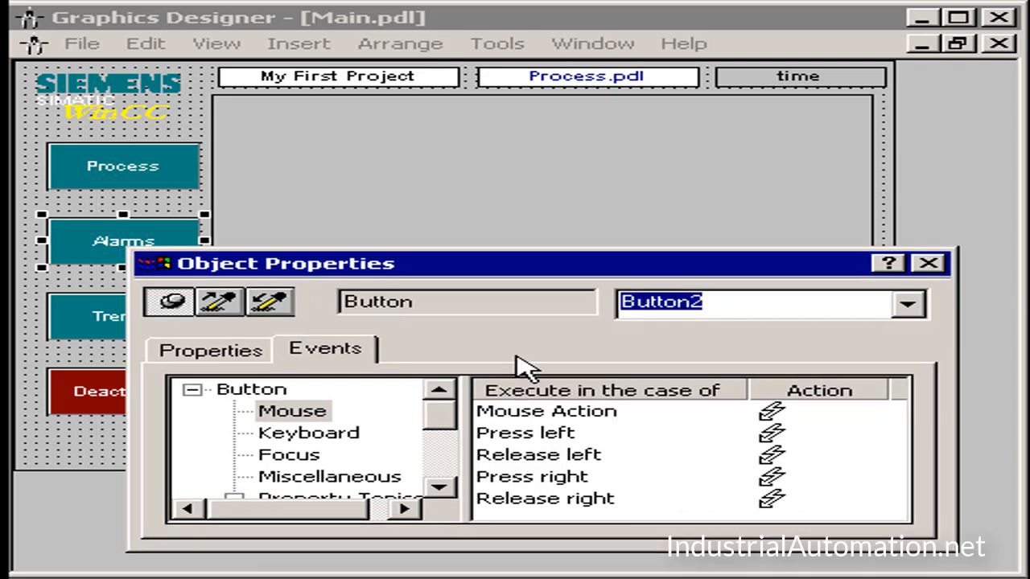
{"action": "left_click", "coordinate": [103, 247]}
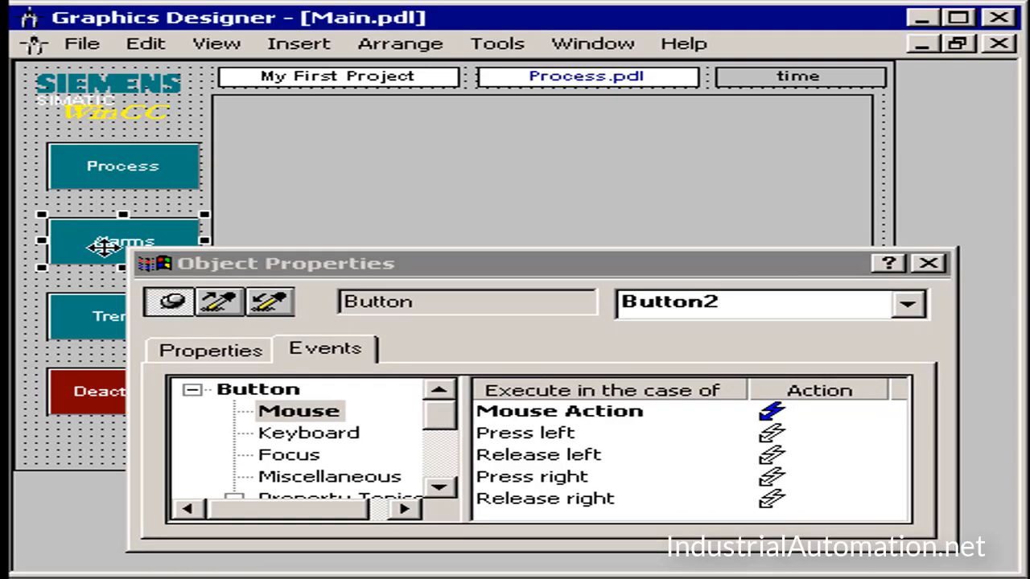
{"action": "left_click", "coordinate": [92, 317]}
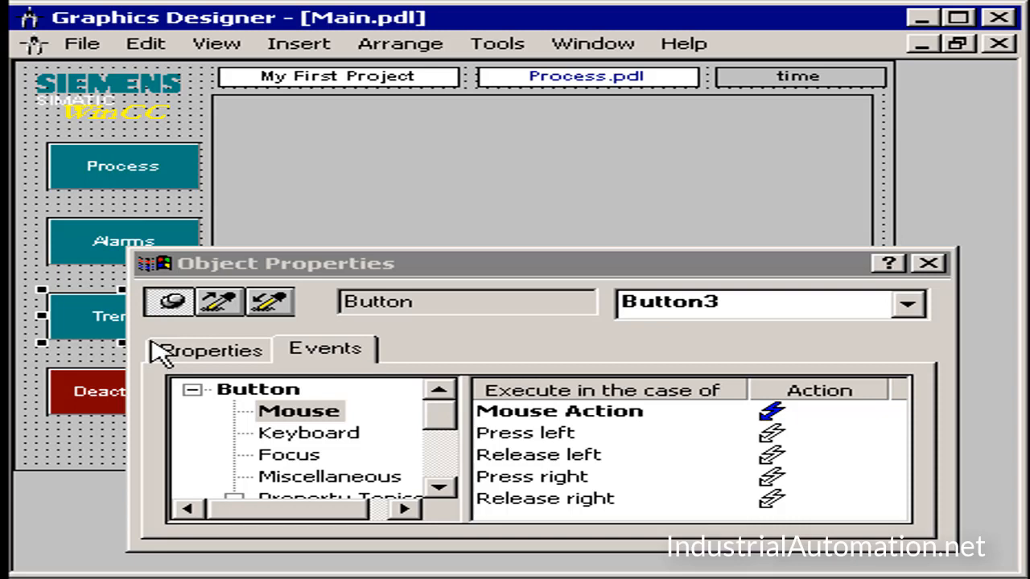
{"action": "left_click", "coordinate": [92, 254]}
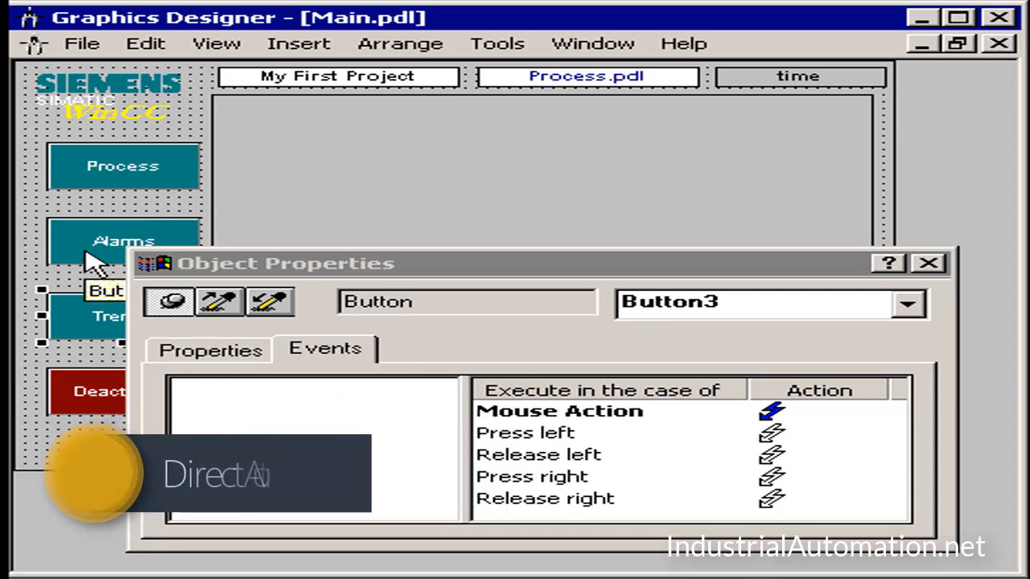
{"action": "left_click", "coordinate": [85, 167]}
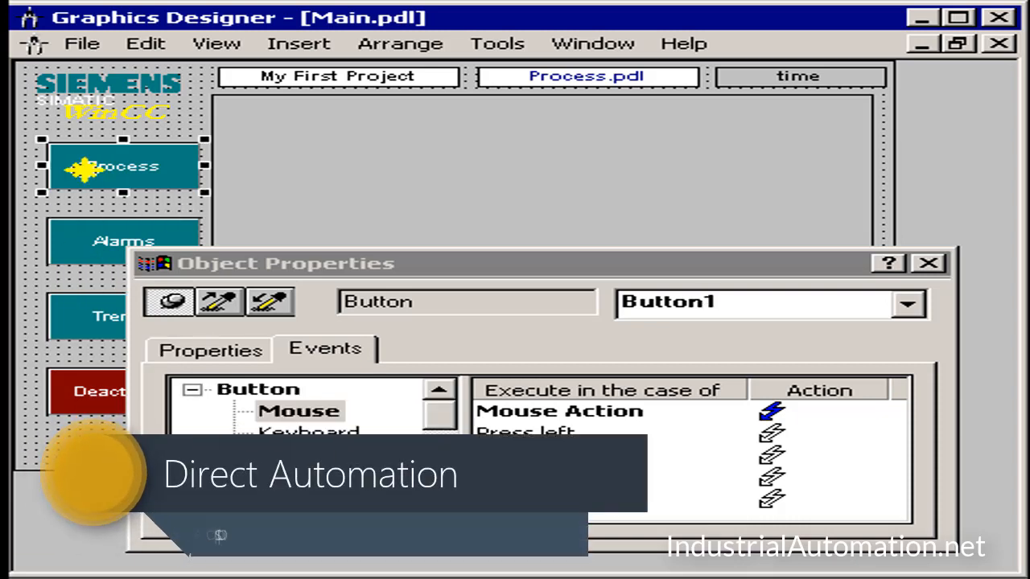
{"action": "left_click", "coordinate": [609, 77]}
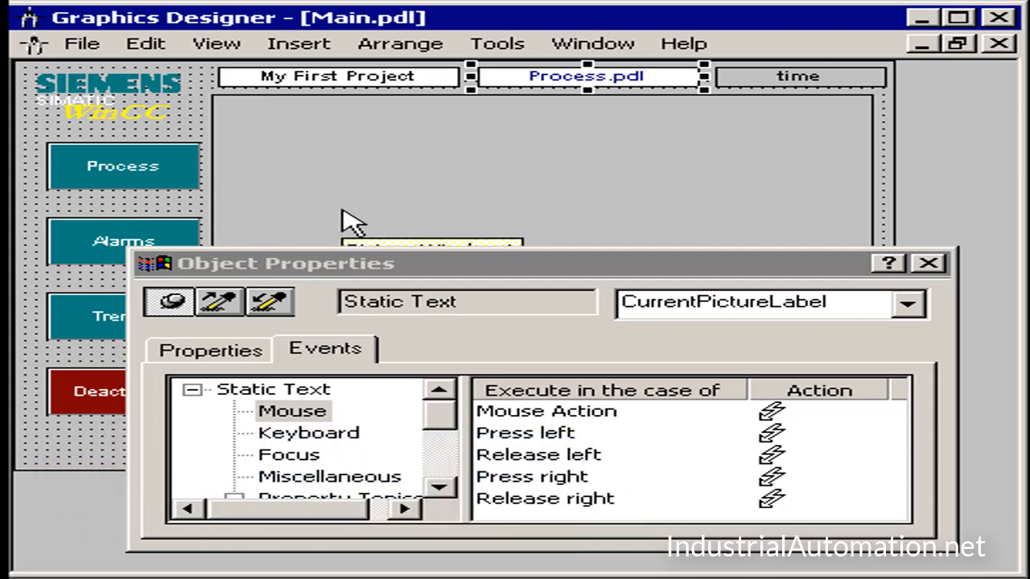
Step: Start a direct connection on the Change event of the picture window's Picture Name property, found under Miscellaneous
{"action": "left_click", "coordinate": [342, 169]}
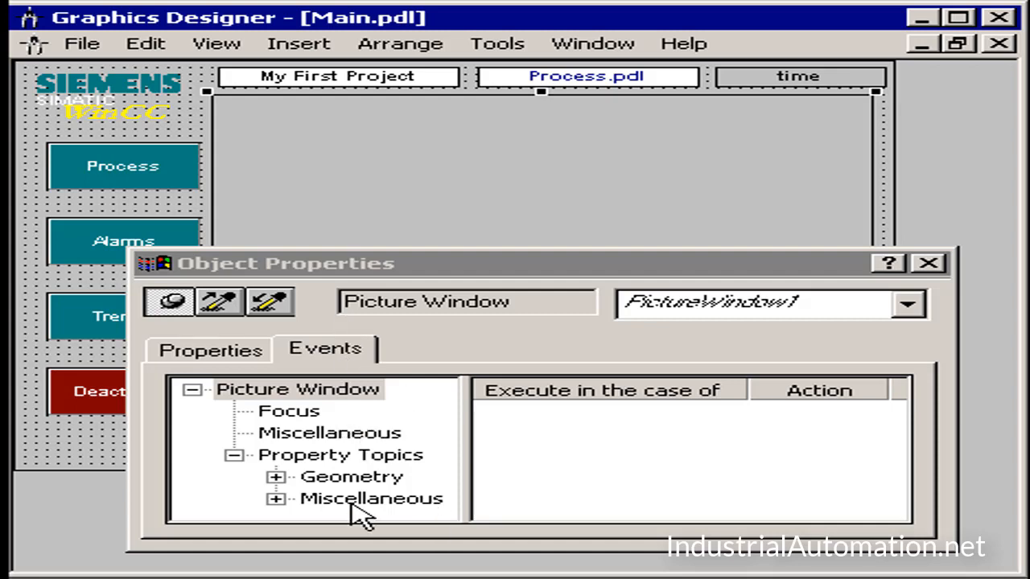
{"action": "left_click", "coordinate": [273, 499]}
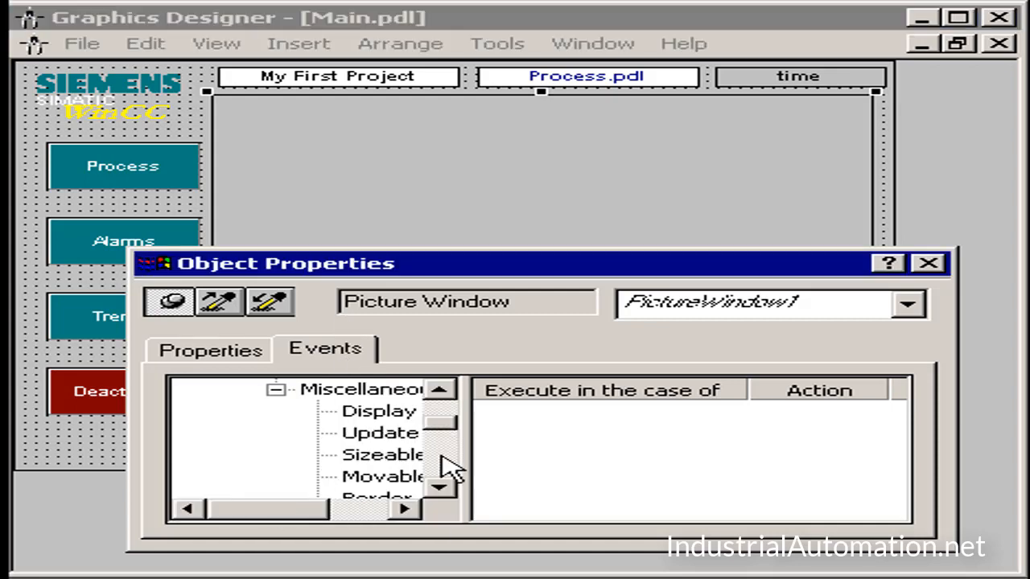
{"action": "left_click_drag", "start_coordinate": [470, 469], "coordinate": [625, 469]}
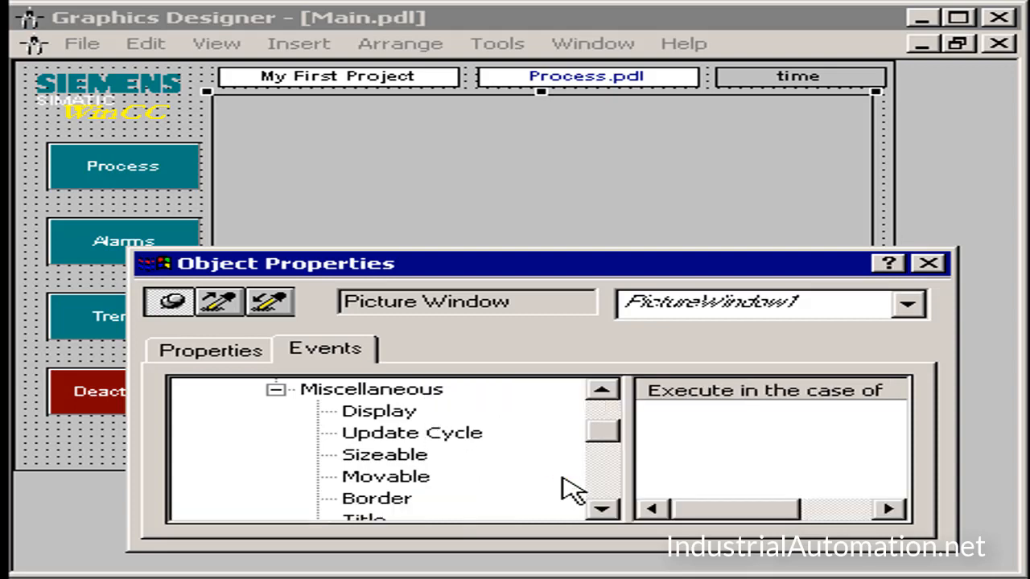
{"action": "left_click", "coordinate": [604, 510]}
{"action": "left_click", "coordinate": [604, 509]}
{"action": "left_click", "coordinate": [603, 509]}
{"action": "left_click", "coordinate": [603, 509]}
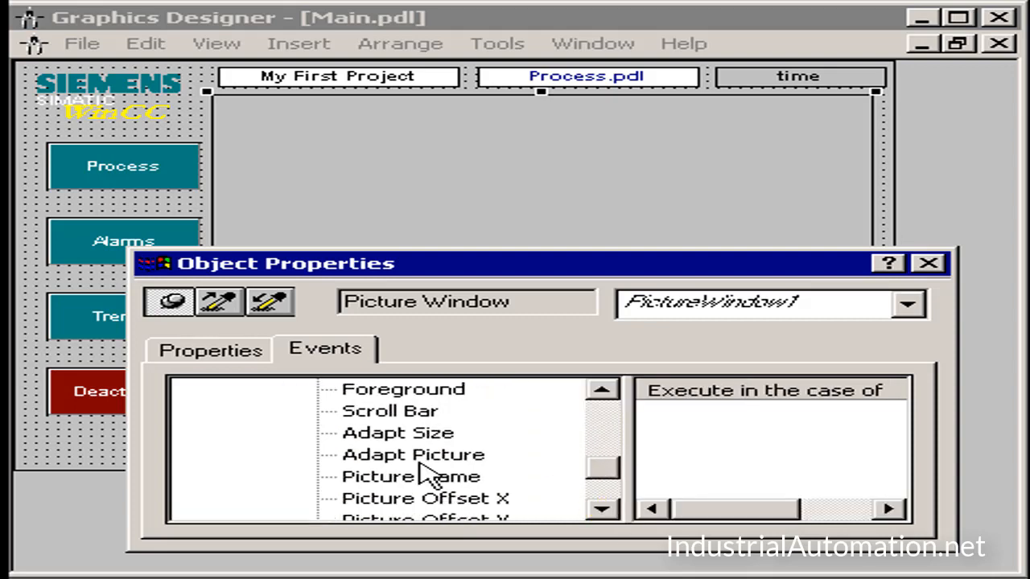
{"action": "left_click", "coordinate": [424, 481]}
{"action": "left_click_drag", "start_coordinate": [621, 448], "coordinate": [549, 448]}
{"action": "right_click", "coordinate": [851, 415]}
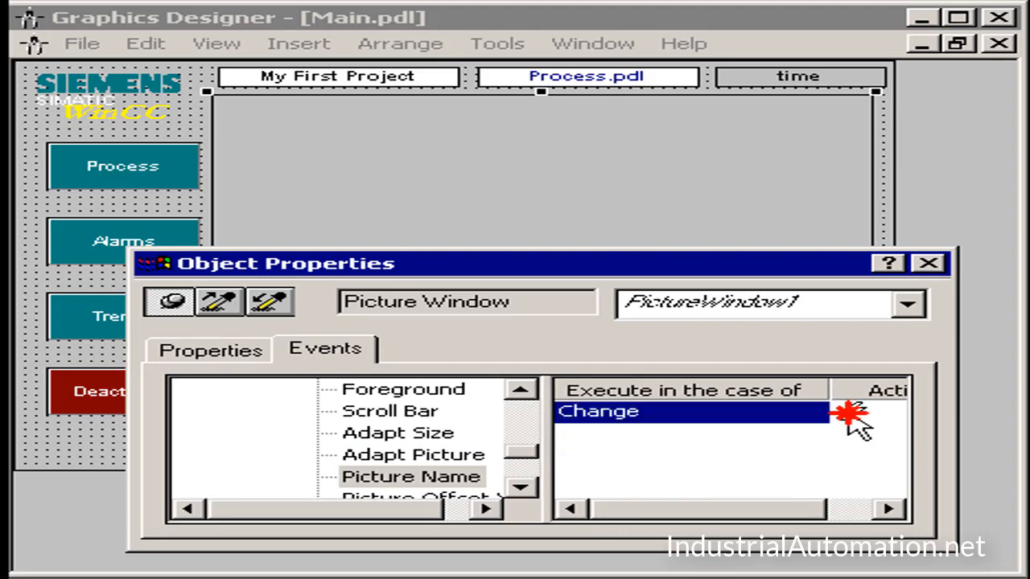
{"action": "left_click", "coordinate": [878, 452]}
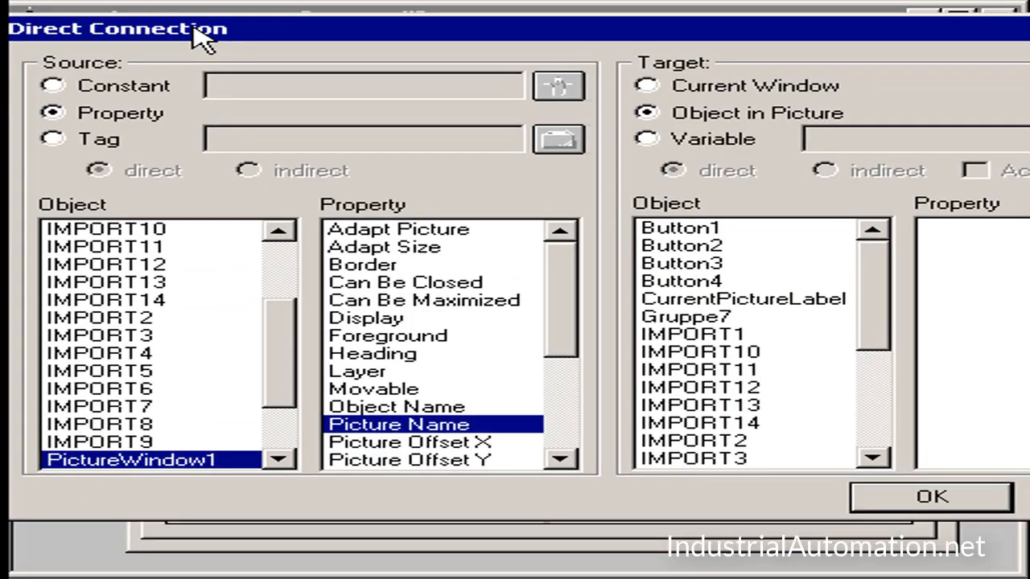
Step: Keep PictureWindow1's Picture Name as source, set the target to the Text property of CurrentPictureLabel, and confirm the connection
{"action": "left_click", "coordinate": [78, 56]}
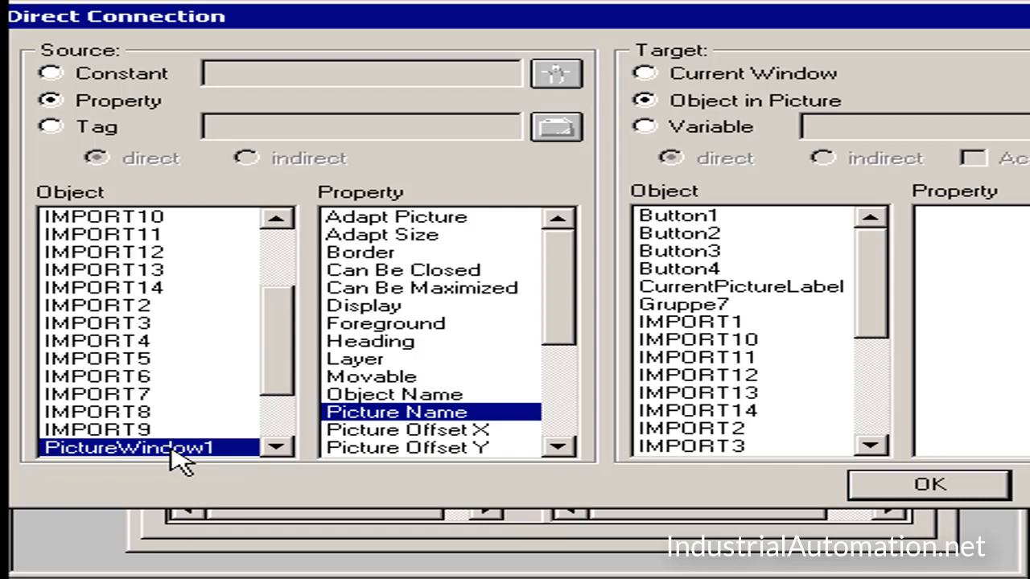
{"action": "left_click_drag", "start_coordinate": [884, 32], "coordinate": [667, 37]}
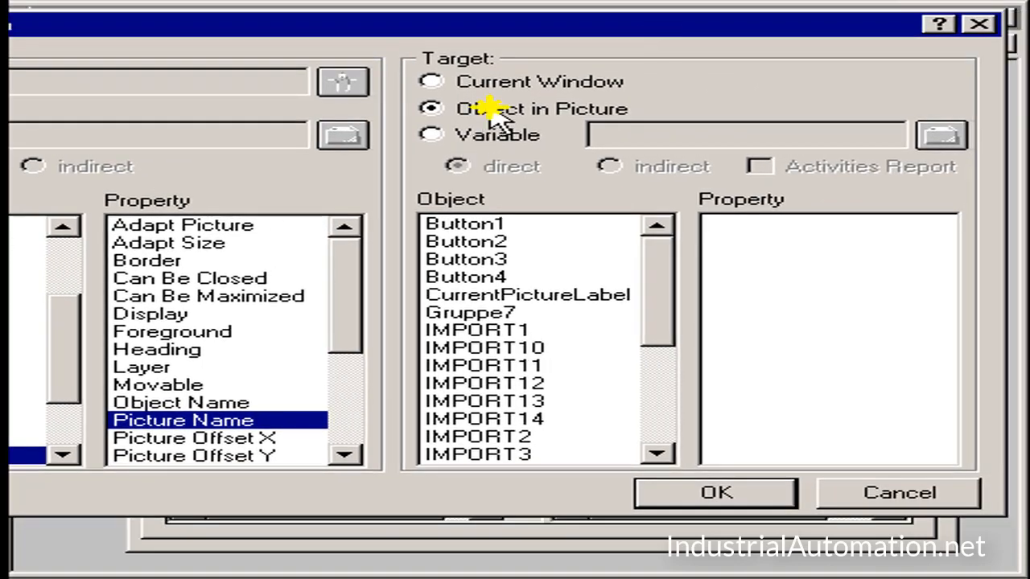
{"action": "left_click", "coordinate": [464, 300]}
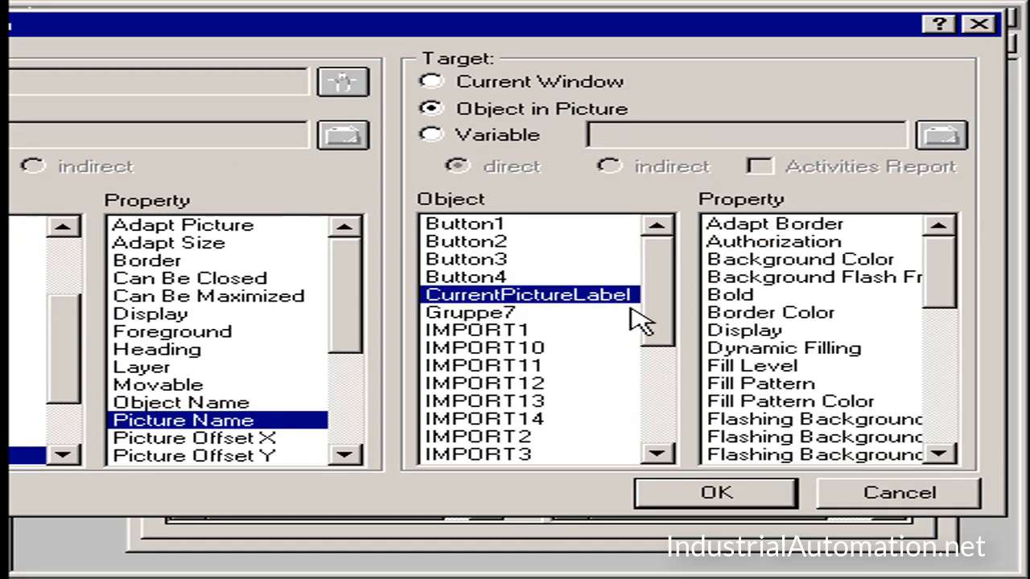
{"action": "left_click_drag", "start_coordinate": [941, 278], "coordinate": [933, 406]}
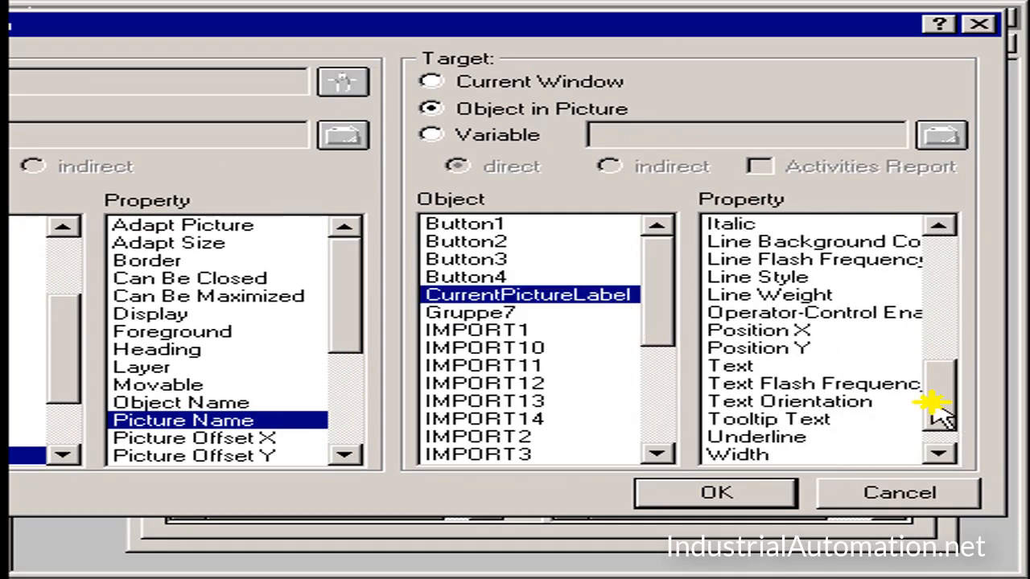
{"action": "left_click", "coordinate": [750, 366]}
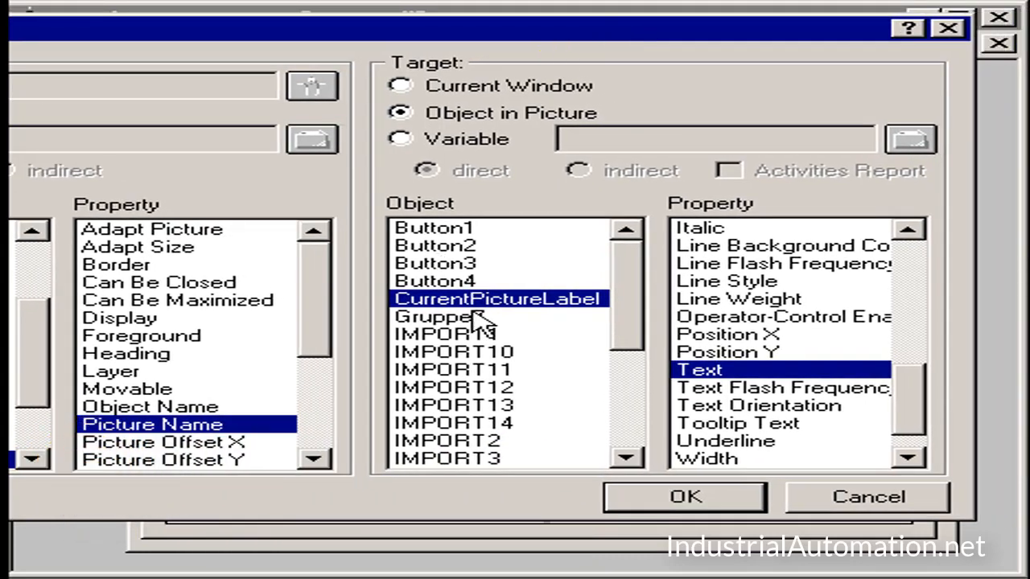
{"action": "left_click", "coordinate": [700, 388]}
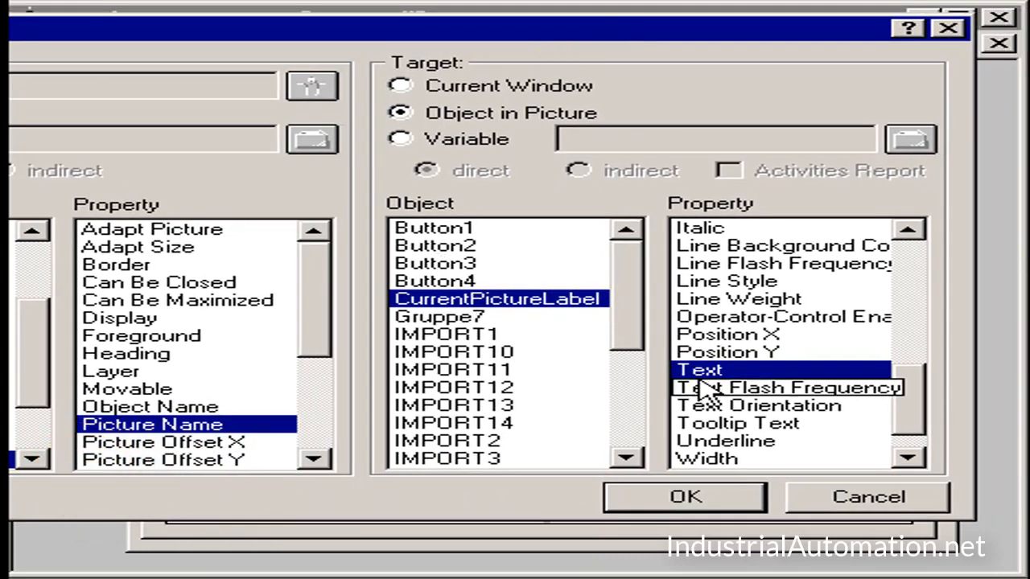
{"action": "left_click", "coordinate": [676, 507]}
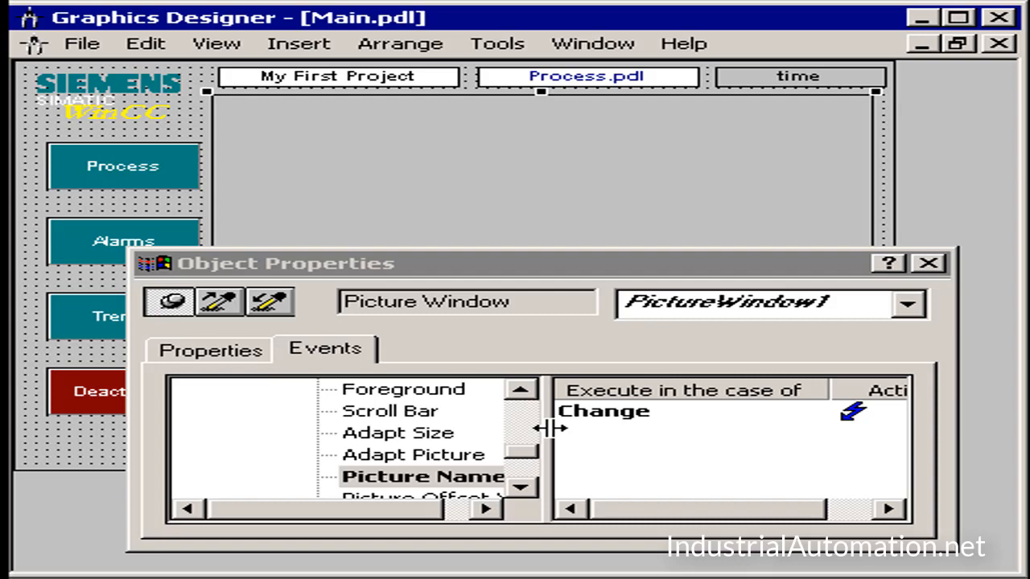
Step: Check the action assigned to the Alarms button's mouse events
{"action": "left_click", "coordinate": [110, 233]}
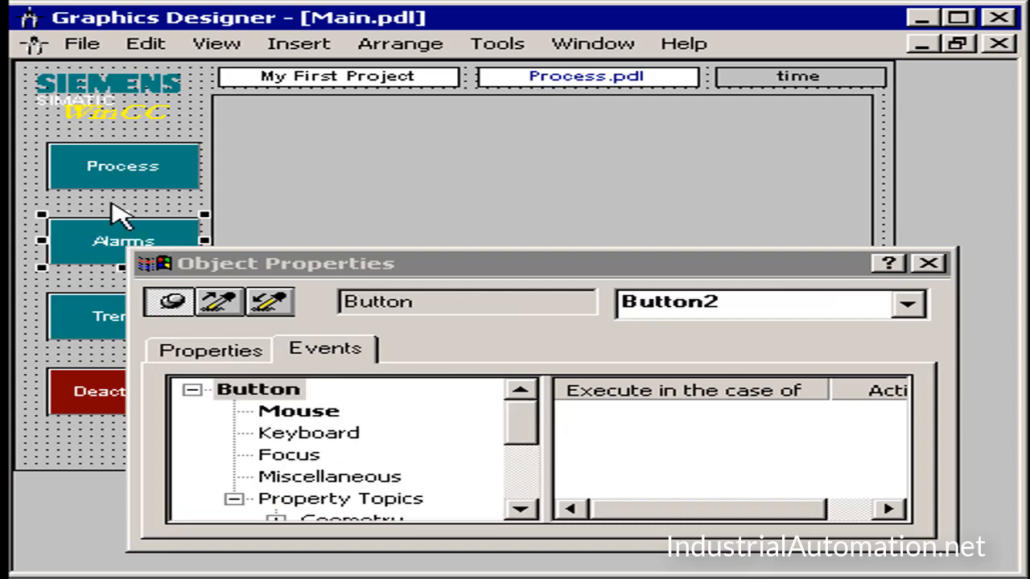
{"action": "left_click", "coordinate": [261, 410]}
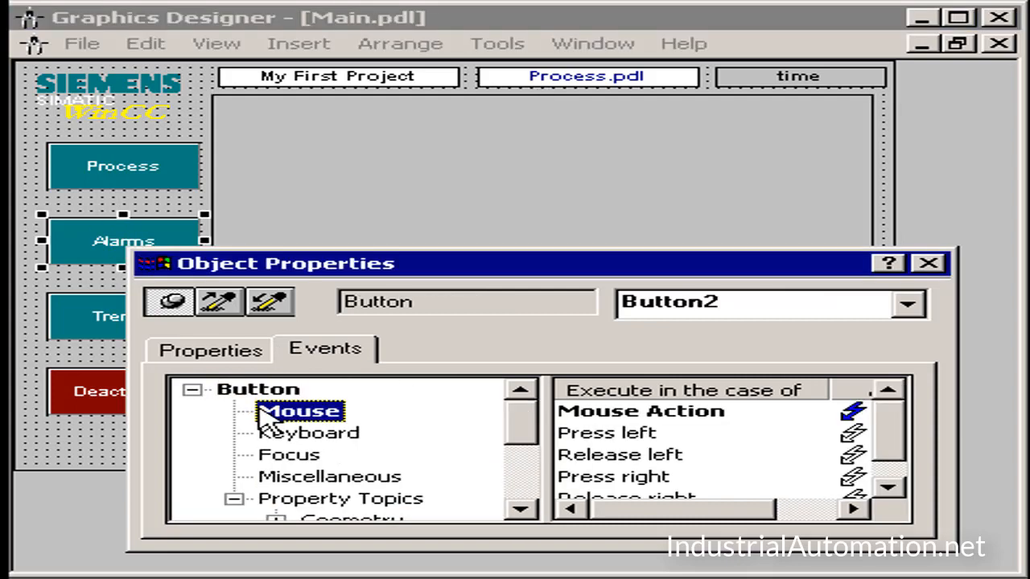
Step: Examine the direct connection behind the mouse action of the Archives button in trends.pdl, checking its source and target
{"action": "left_click", "coordinate": [929, 265]}
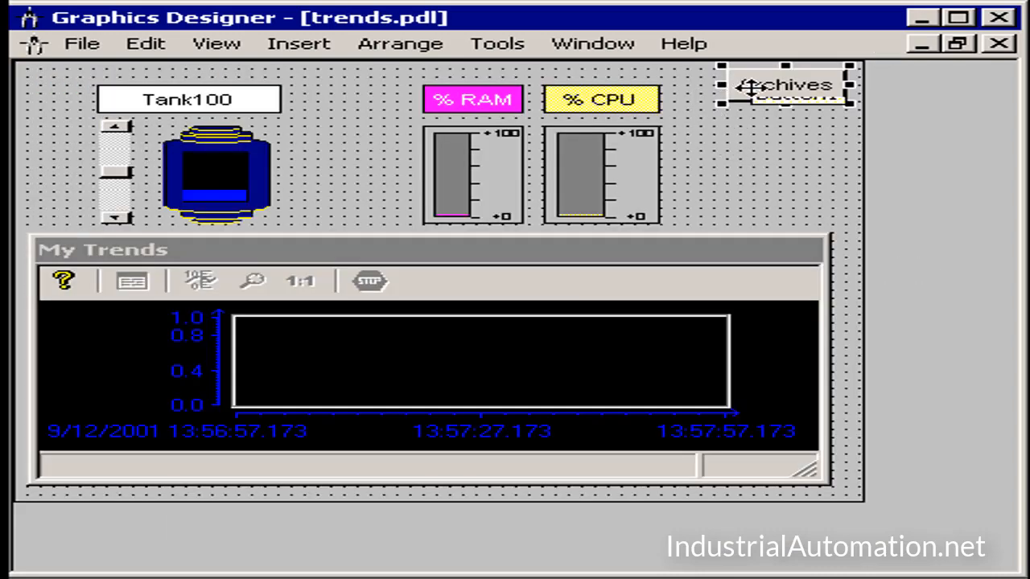
{"action": "right_click", "coordinate": [750, 86]}
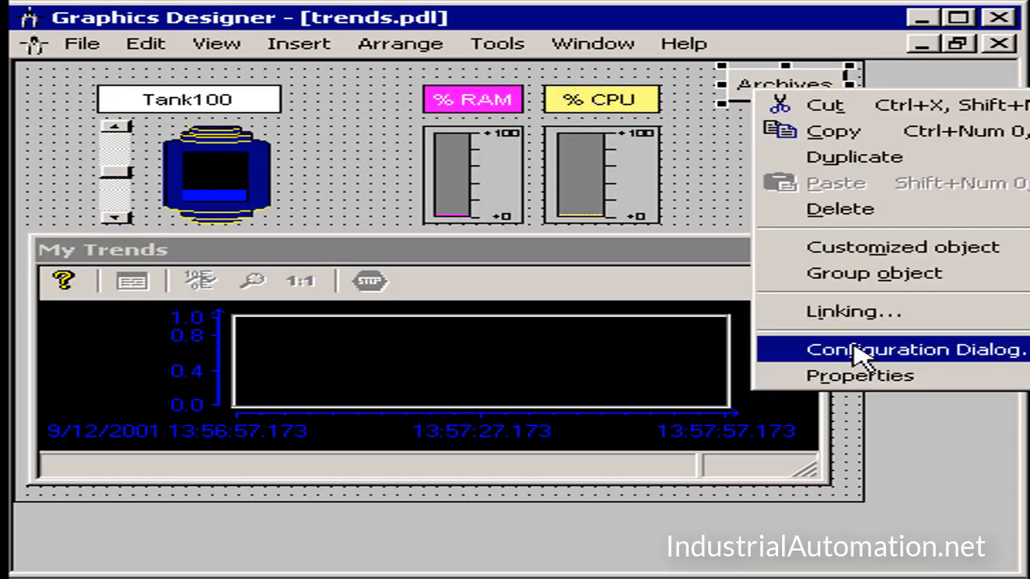
{"action": "left_click", "coordinate": [855, 383]}
{"action": "left_click", "coordinate": [624, 417]}
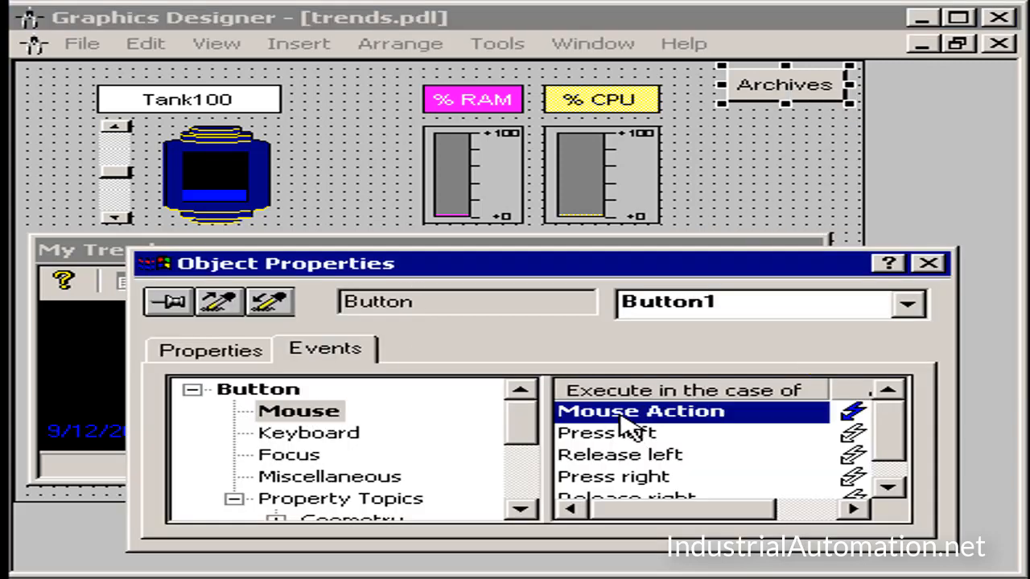
{"action": "double_click", "coordinate": [613, 417]}
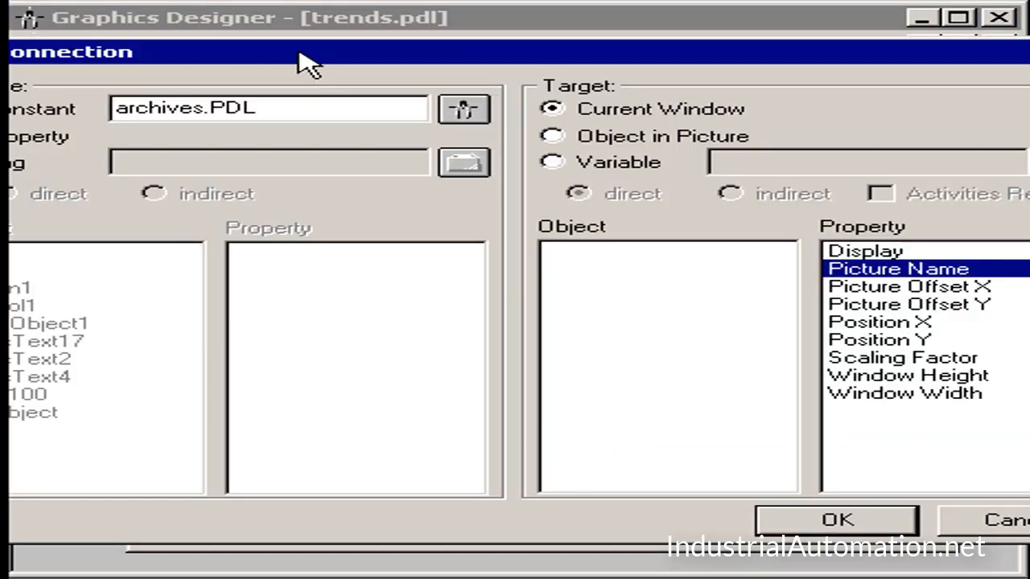
{"action": "left_click_drag", "start_coordinate": [301, 62], "coordinate": [400, 60]}
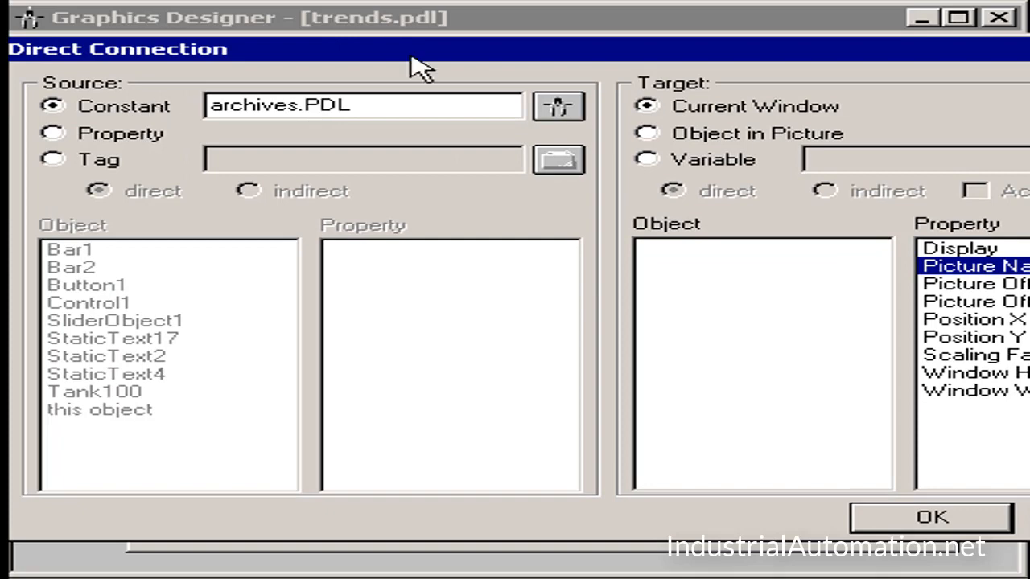
{"action": "left_click_drag", "start_coordinate": [793, 61], "coordinate": [533, 33]}
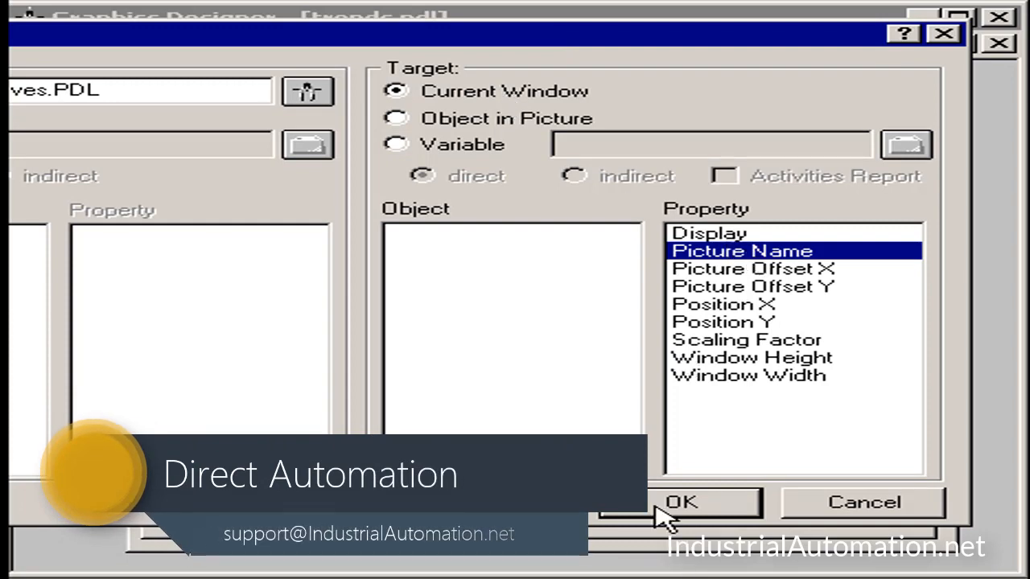
{"action": "left_click", "coordinate": [681, 504]}
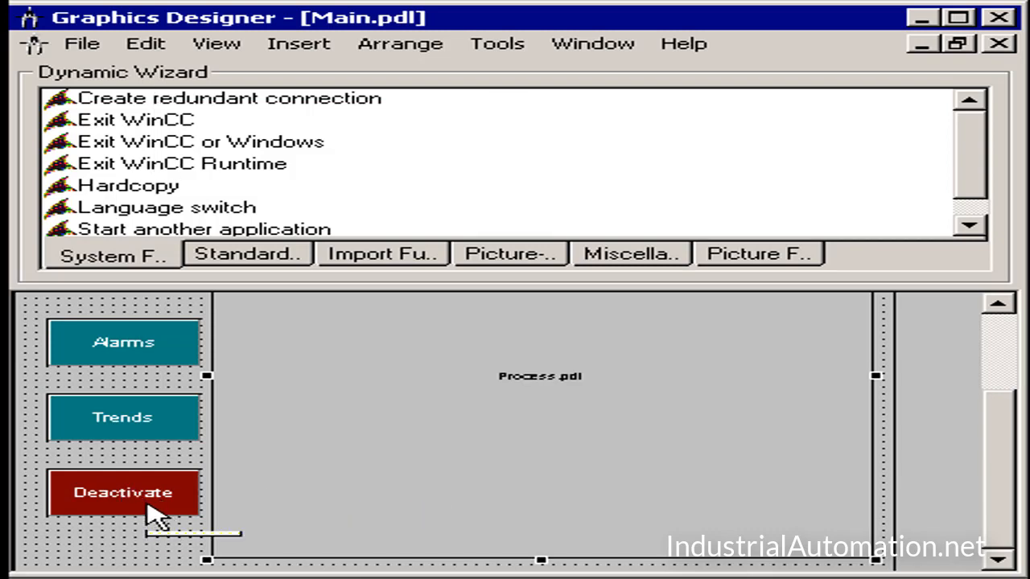
Step: Assign the Exit WinCC Runtime dynamic to the Deactivate button in Main.pdl with the Dynamic Wizard, using Mouse click as the trigger
{"action": "left_click", "coordinate": [123, 497]}
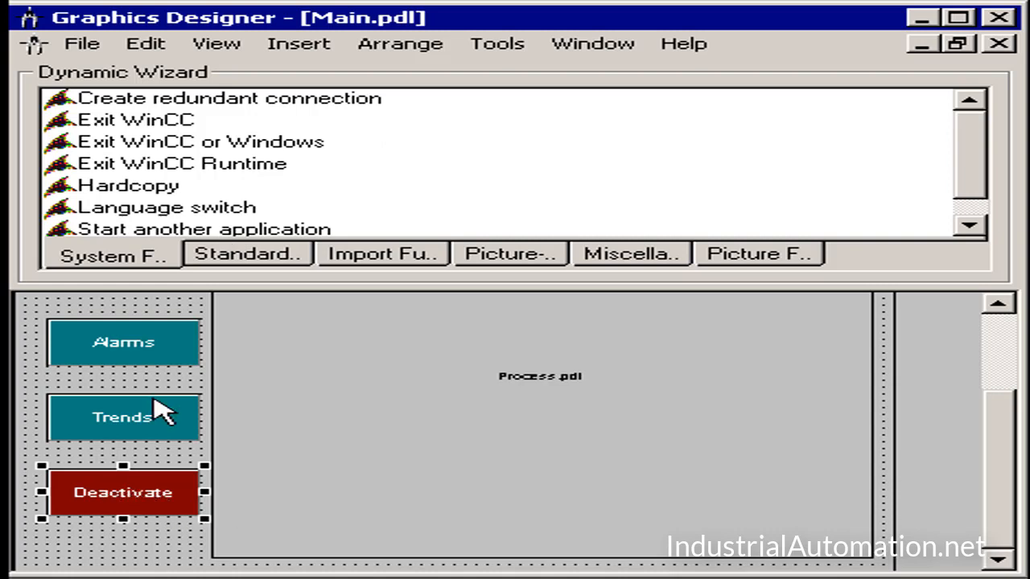
{"action": "left_click", "coordinate": [238, 174]}
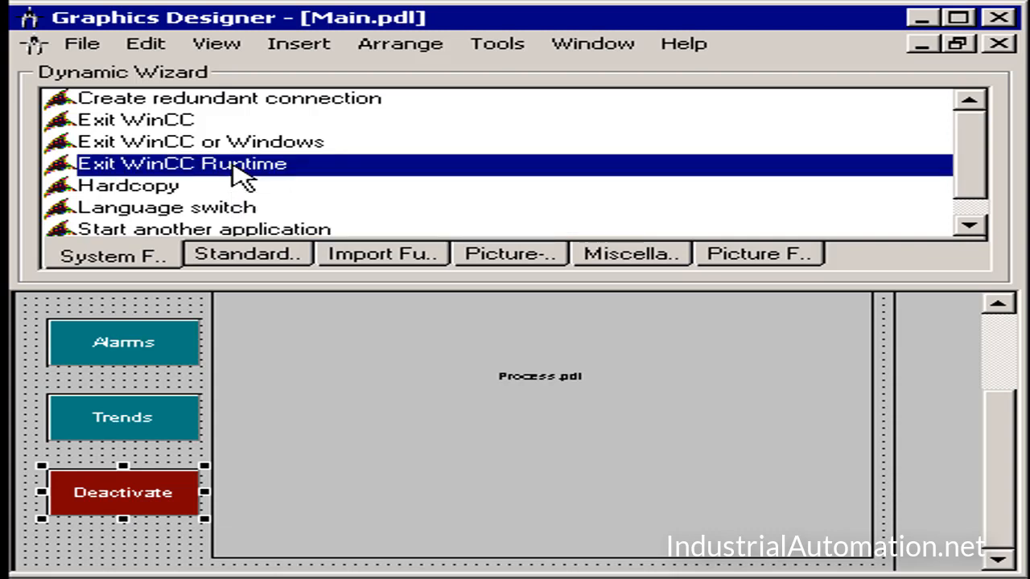
{"action": "double_click", "coordinate": [242, 174]}
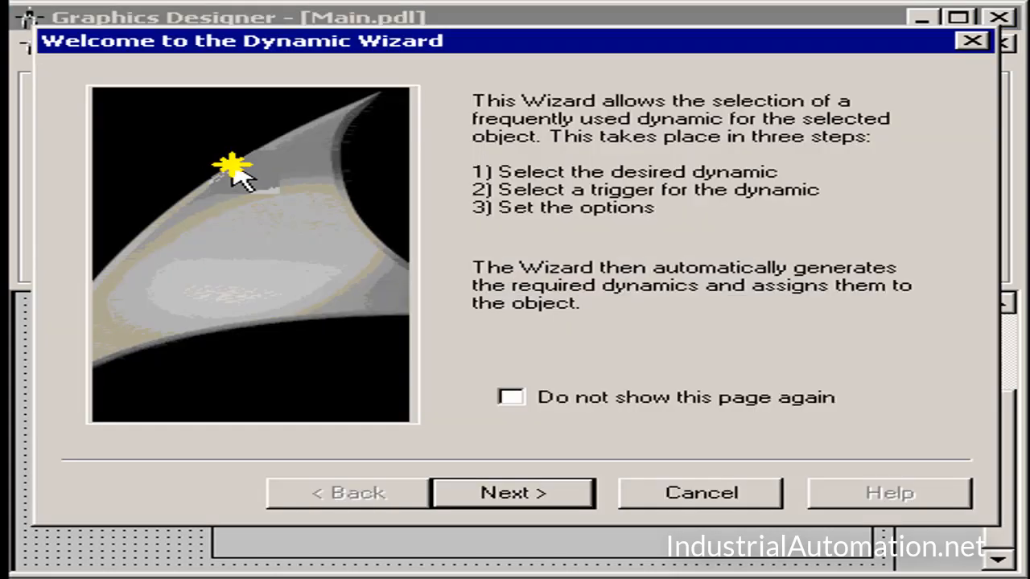
{"action": "left_click", "coordinate": [482, 495]}
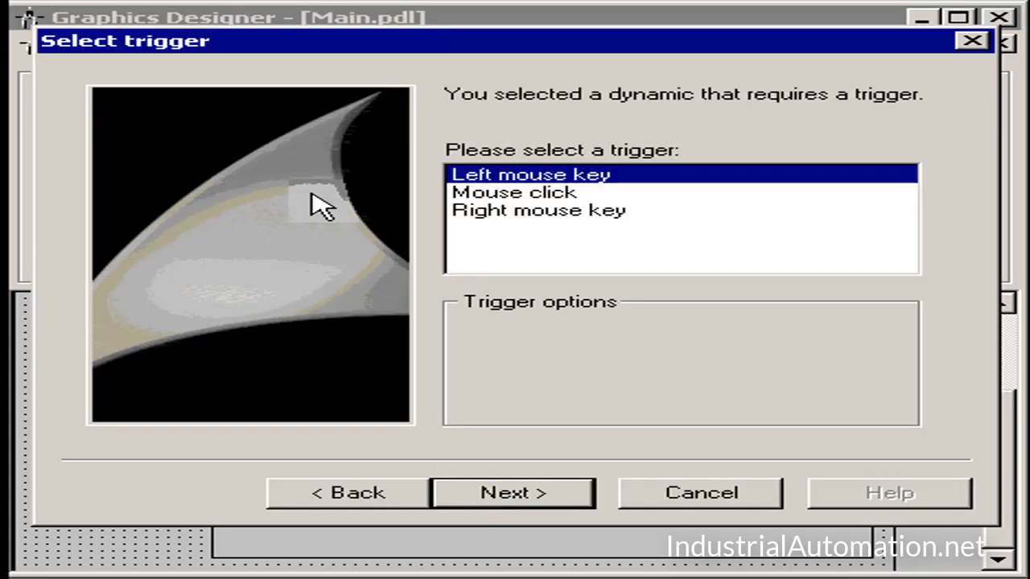
{"action": "left_click", "coordinate": [493, 193]}
{"action": "left_click", "coordinate": [478, 491]}
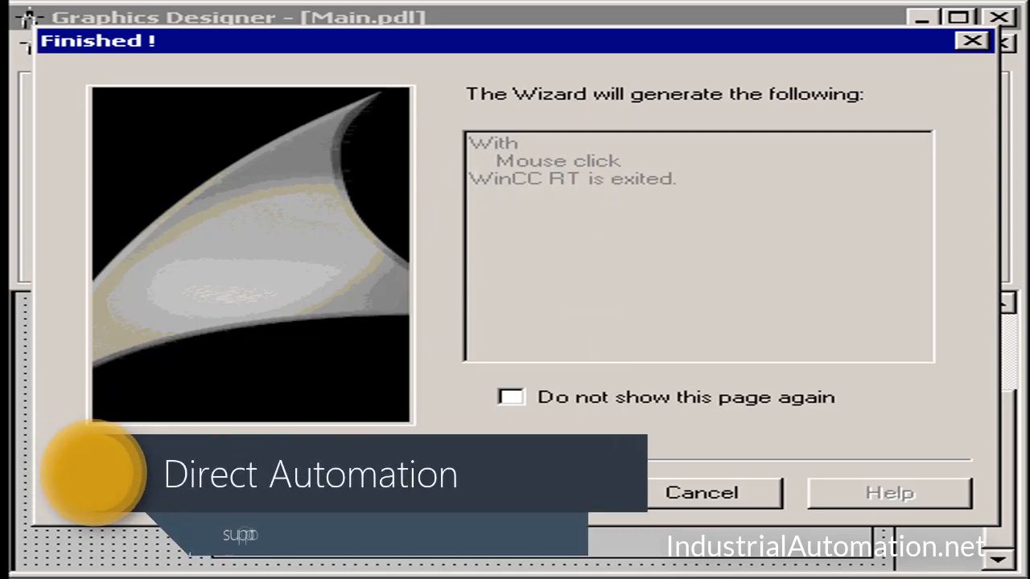
{"action": "left_click", "coordinate": [515, 493]}
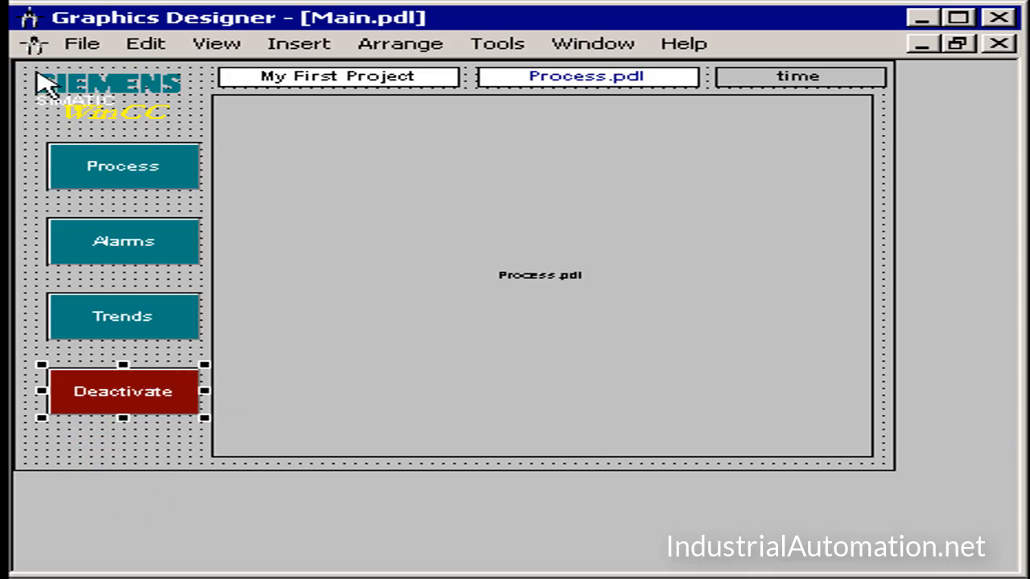
Step: Save Main.pdl and start the project in runtime
{"action": "left_click", "coordinate": [82, 43]}
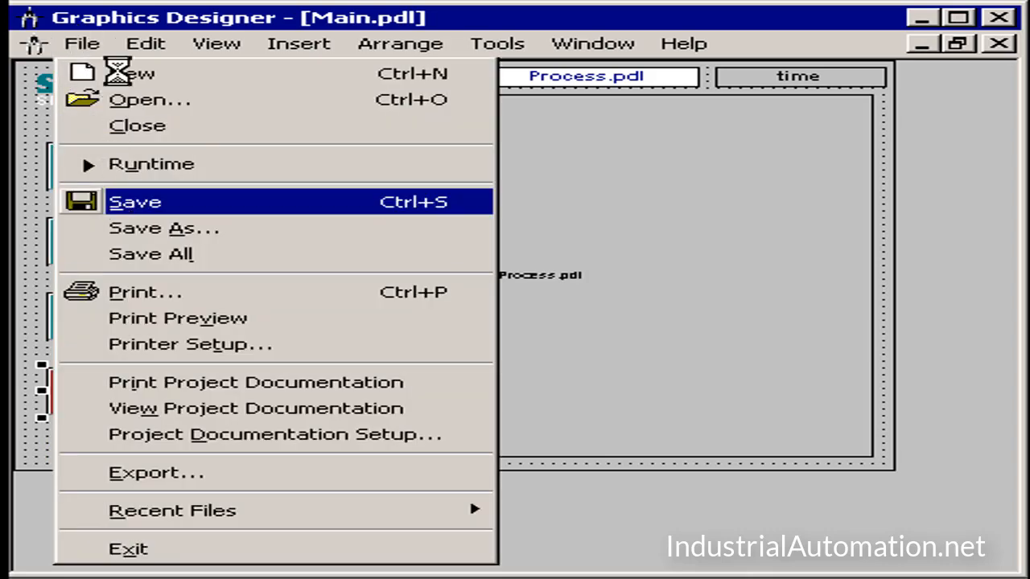
{"action": "left_click", "coordinate": [116, 205]}
{"action": "left_click", "coordinate": [84, 45]}
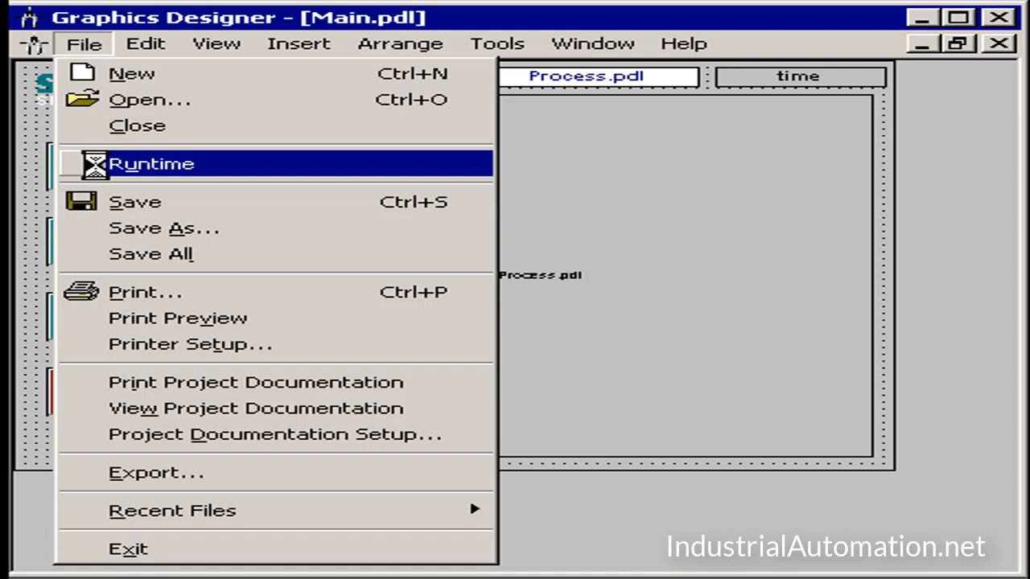
{"action": "left_click", "coordinate": [94, 165]}
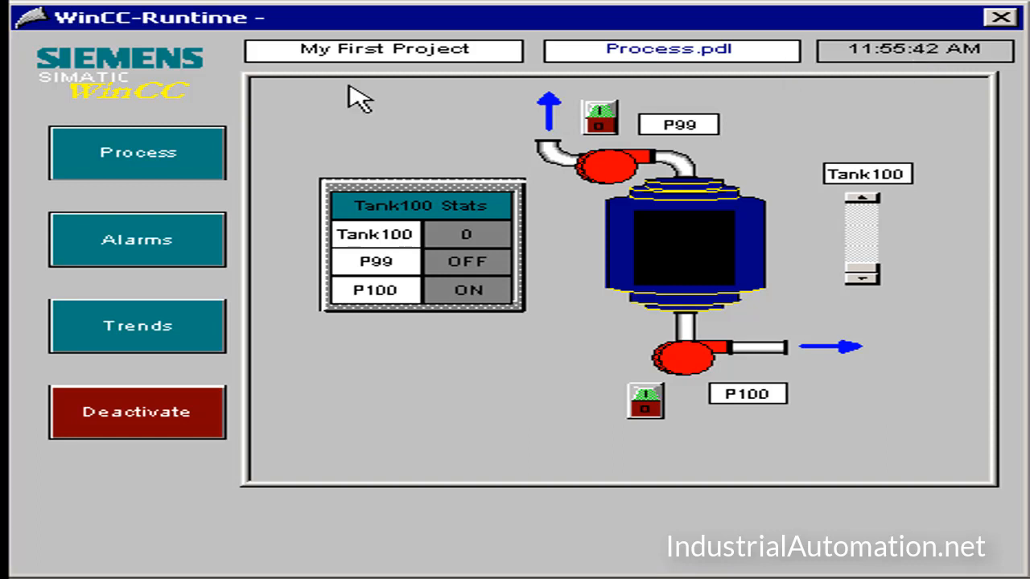
Step: Test the runtime navigation through the Alarms, Trends and Archives pictures and back to Trends, and exit runtime with the Deactivate button
{"action": "left_click", "coordinate": [145, 240]}
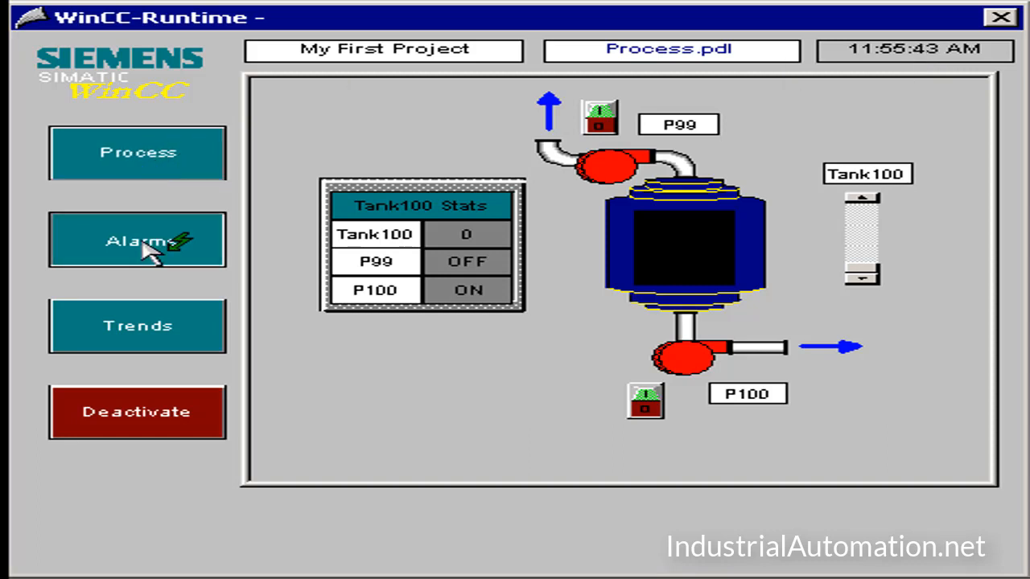
{"action": "left_click", "coordinate": [149, 323]}
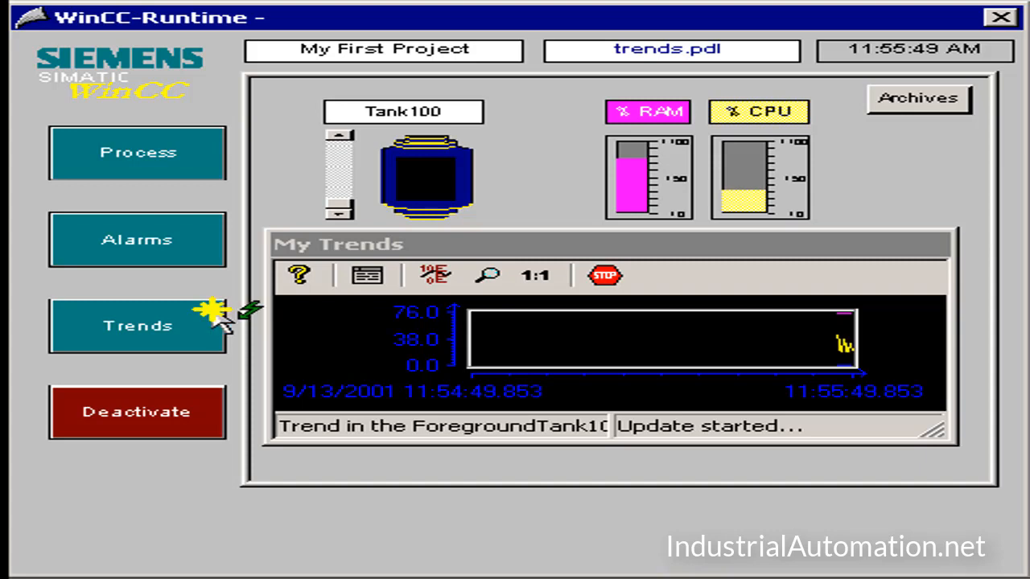
{"action": "left_click", "coordinate": [925, 105]}
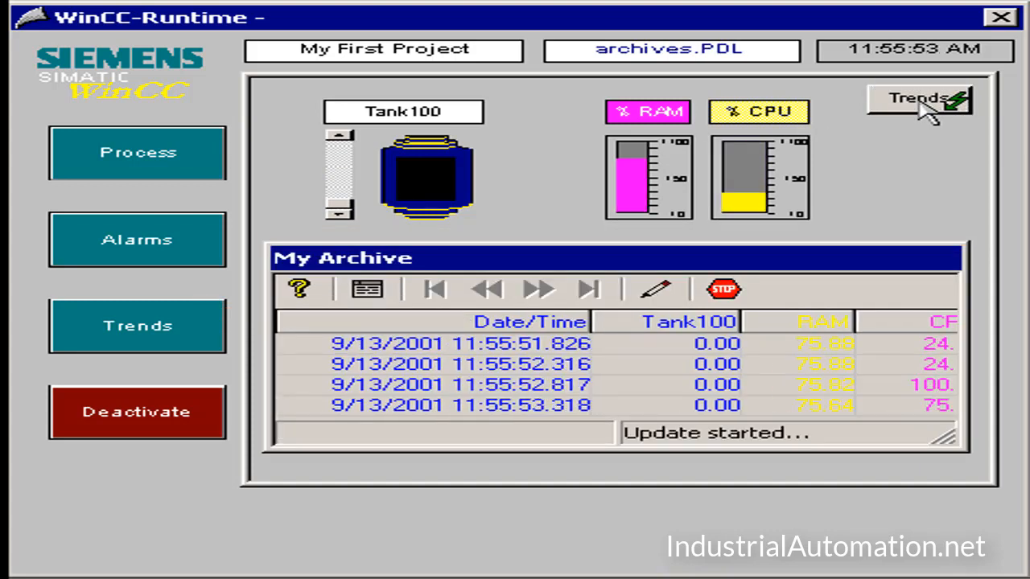
{"action": "left_click", "coordinate": [922, 103]}
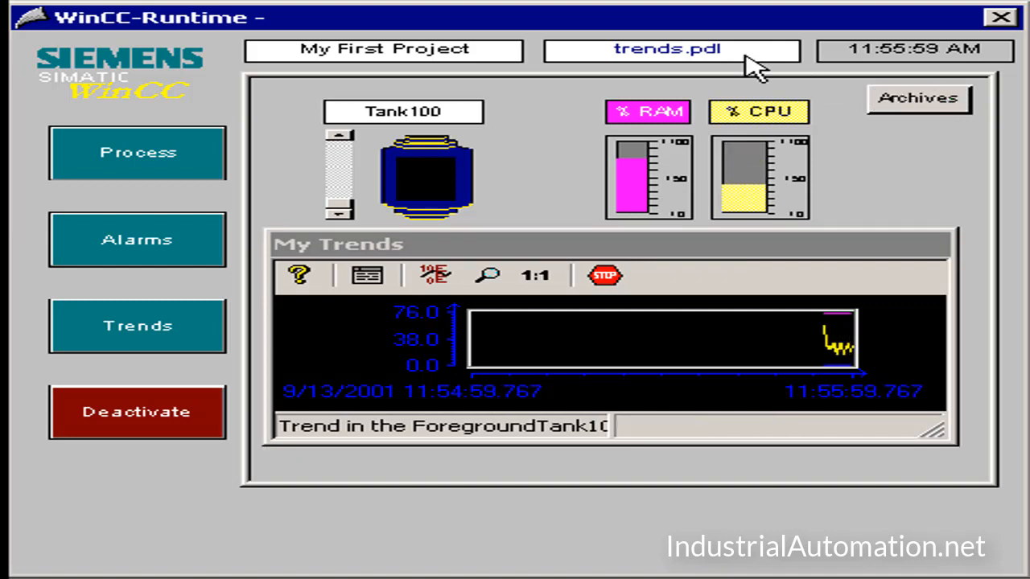
{"action": "left_click", "coordinate": [178, 416]}
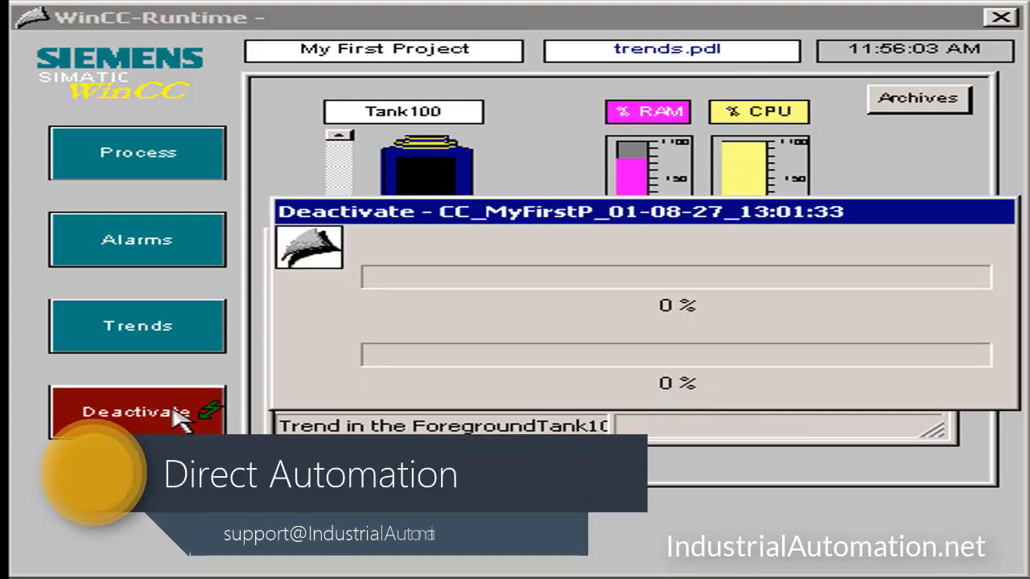